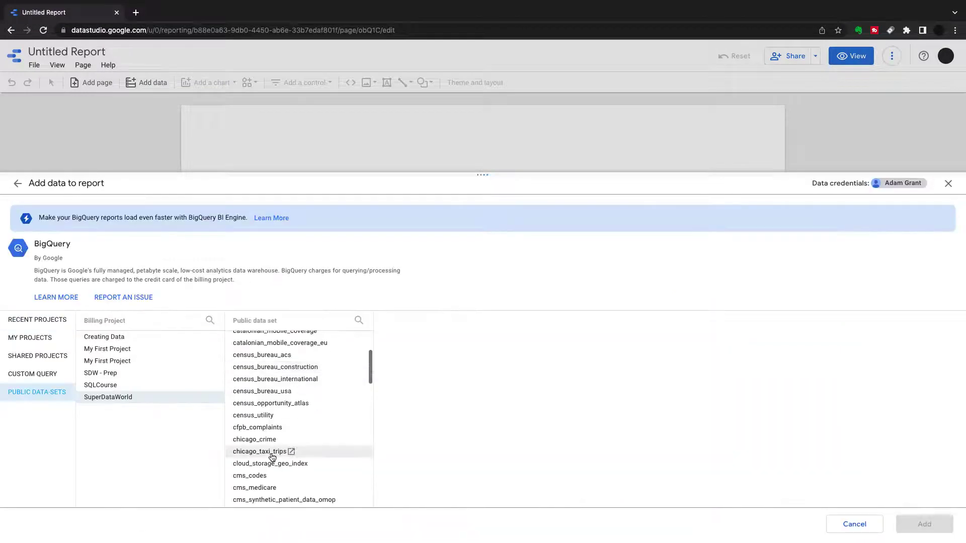
Step: Add the BigQuery public chicago_taxi_trips > taxi_trips table and title the report 'Chicago Taxi Trips KPIs'
left_click(267, 452)
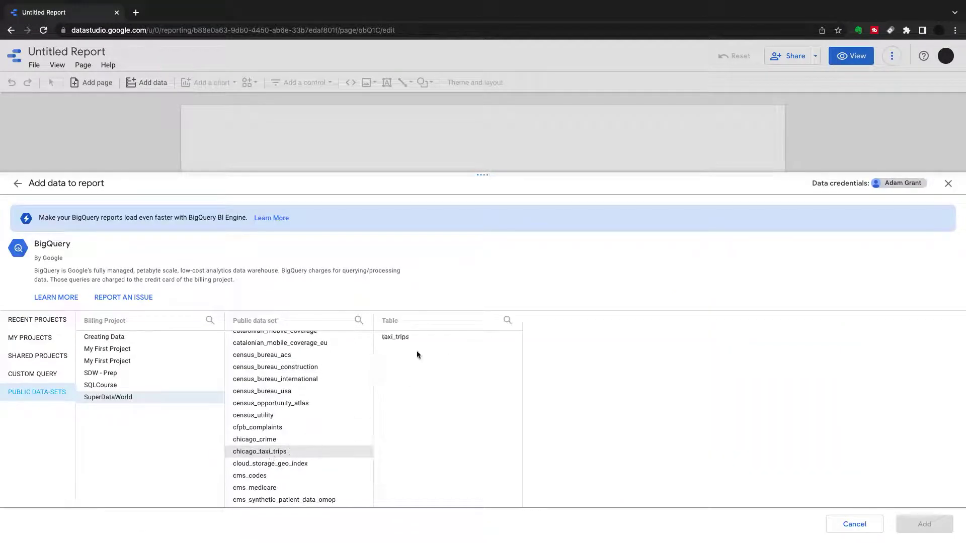
left_click(406, 338)
left_click(924, 524)
type("Chicago")
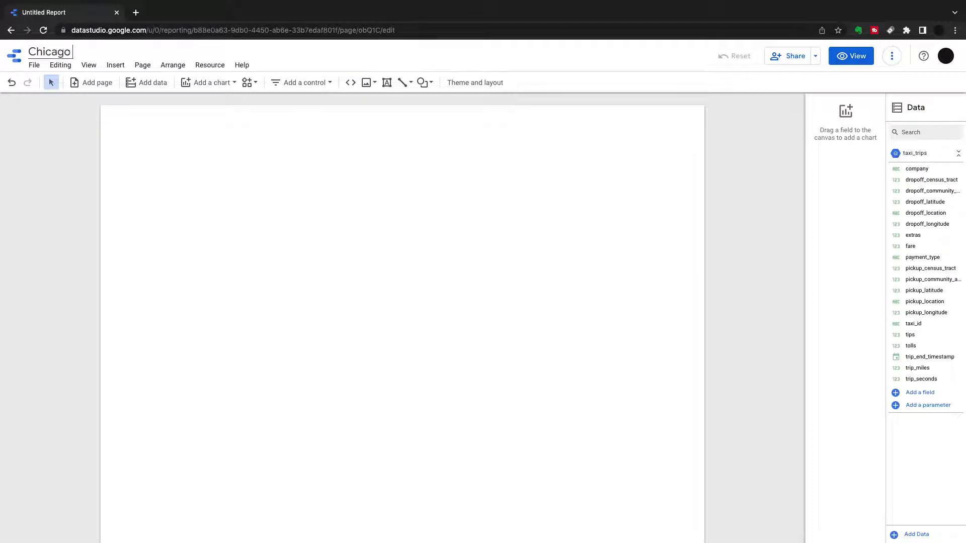
type(" Taxi Trips KPI")
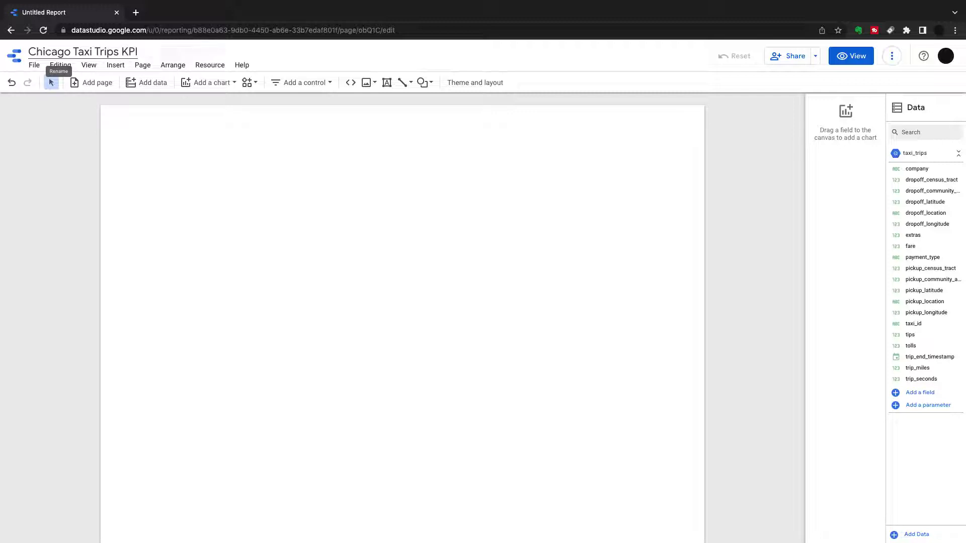
left_click(288, 169)
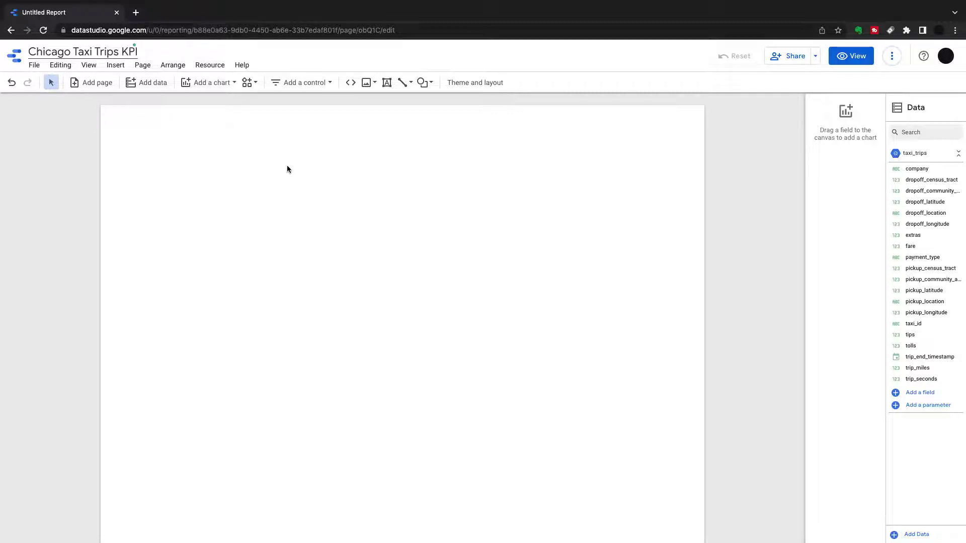
Step: Place a date range control at the top-left corner of the report page
left_click(205, 97)
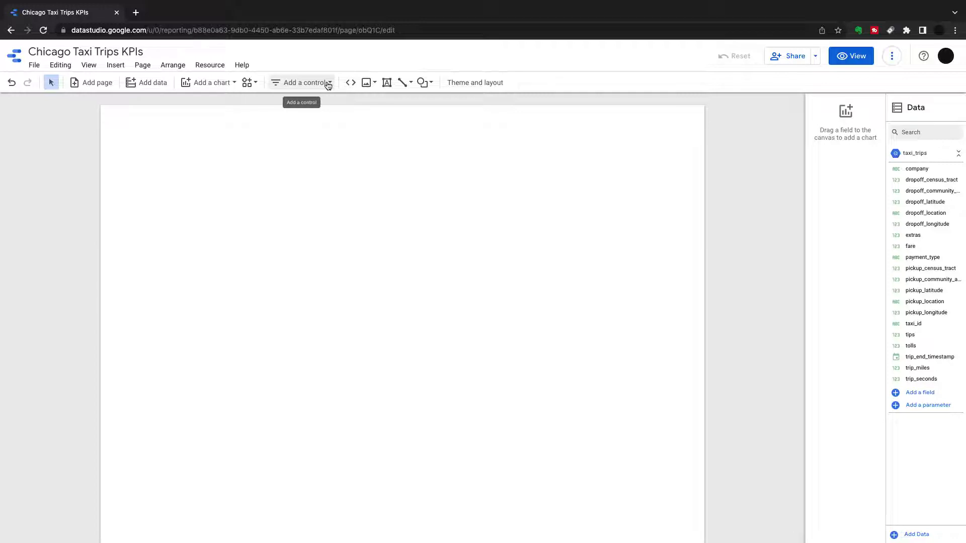
left_click(328, 83)
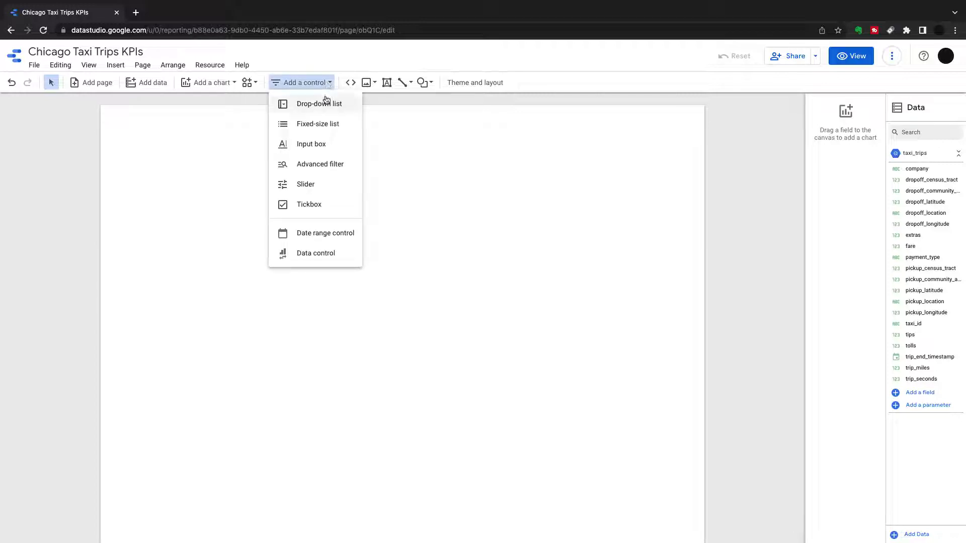
left_click(321, 234)
left_click(118, 121)
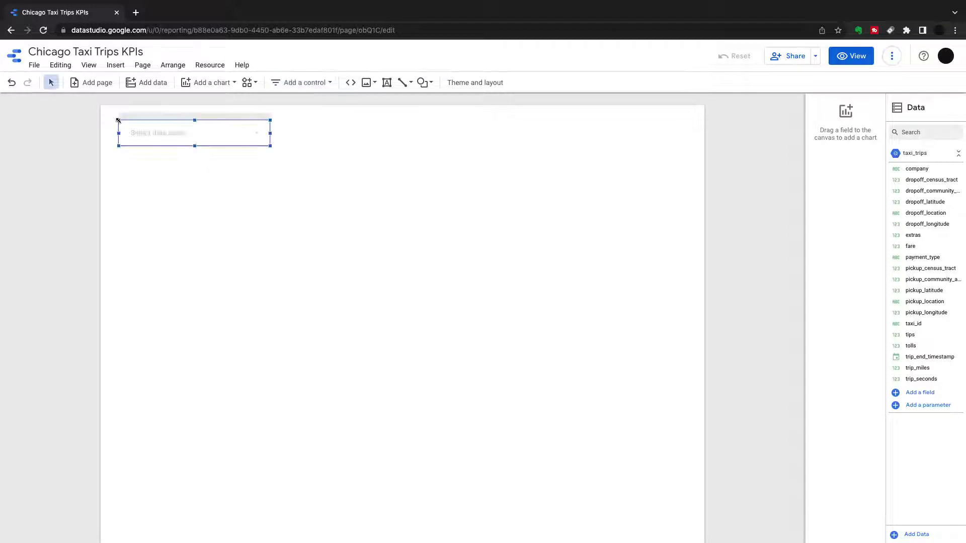
left_click(222, 97)
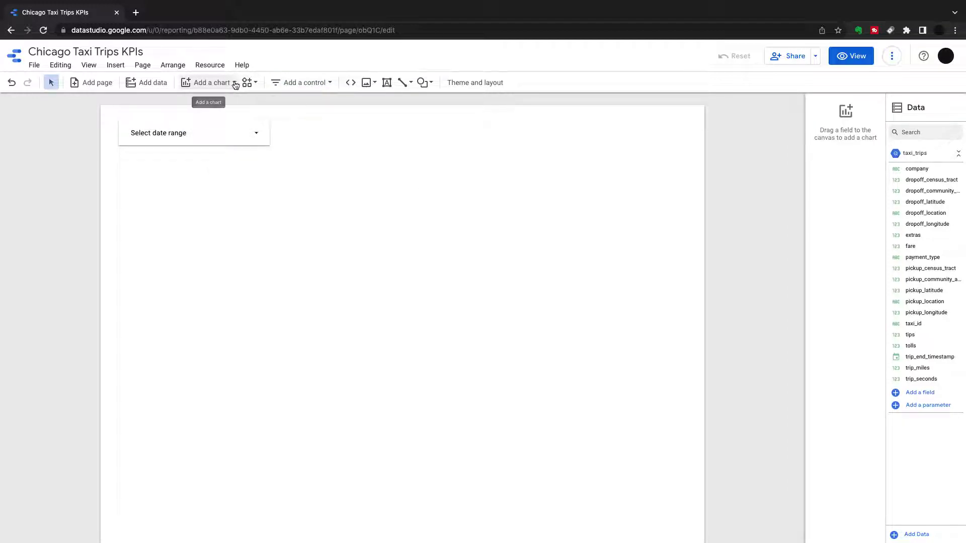
left_click(234, 84)
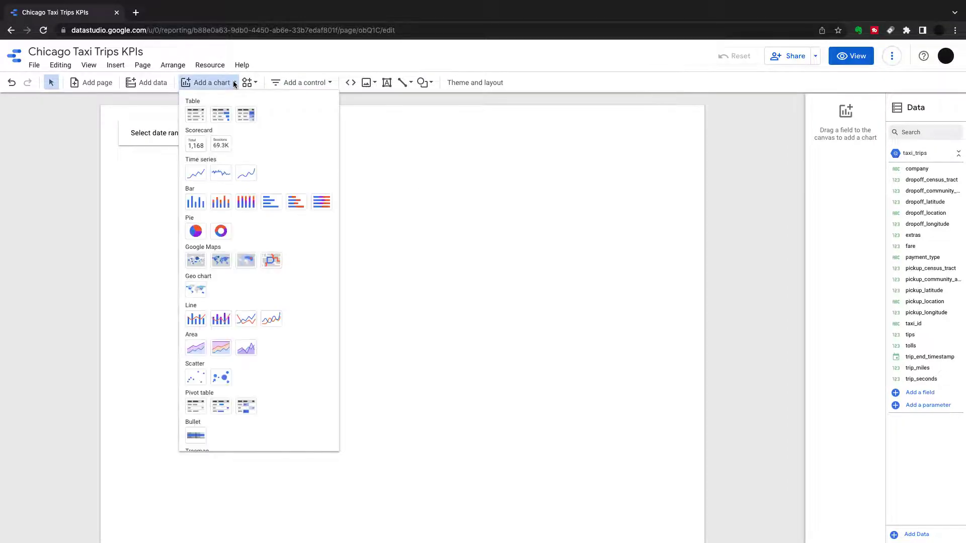
Step: Drop a Record Count scorecard under the date range control and drag it larger
left_click(194, 147)
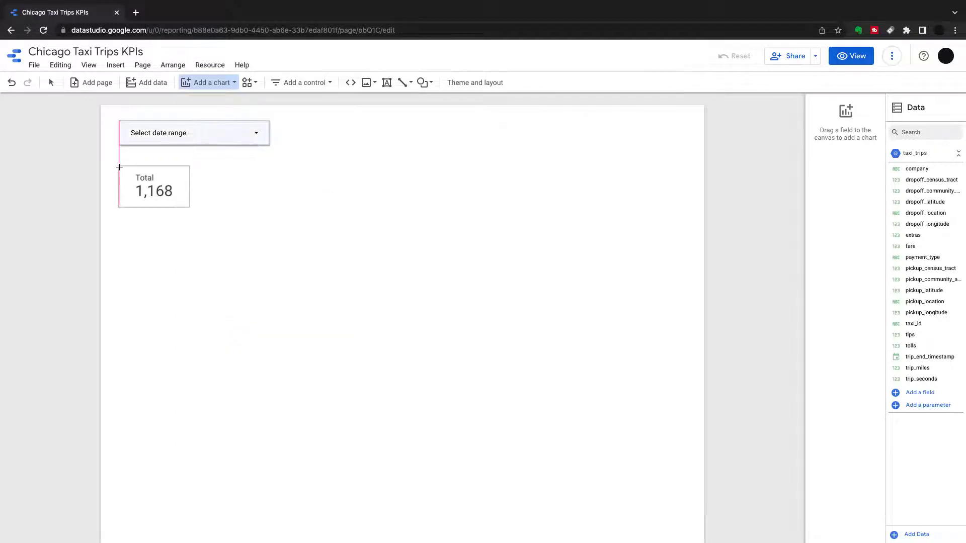
left_click(119, 167)
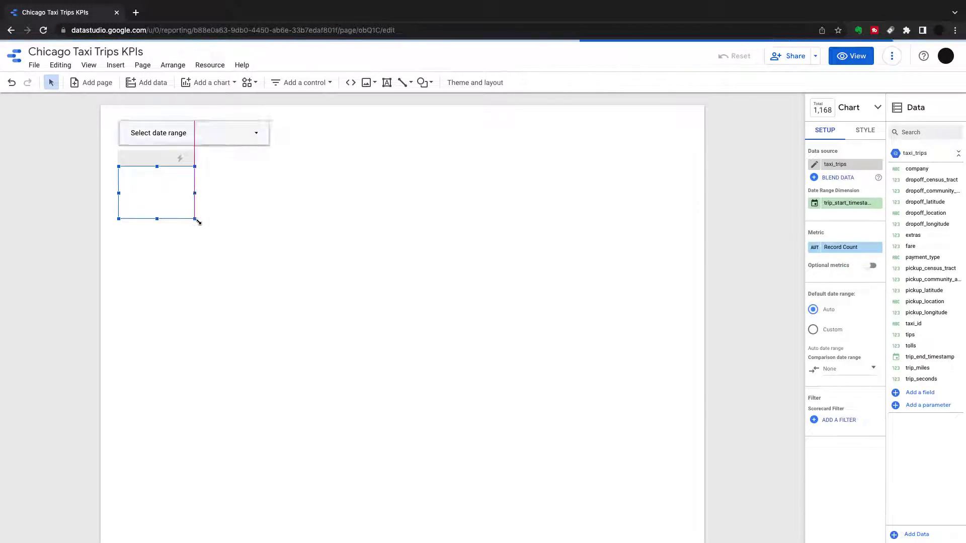
left_click_drag(200, 225, 226, 237)
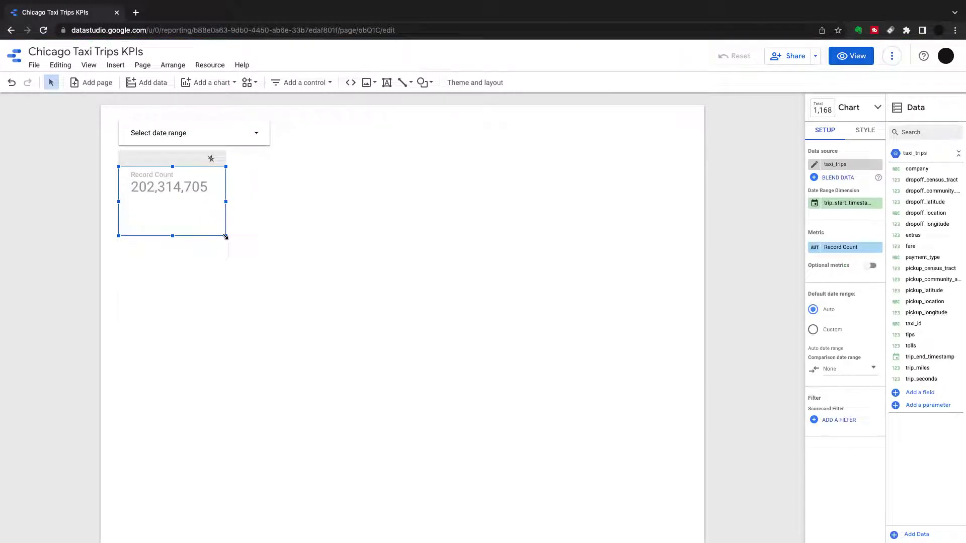
left_click_drag(226, 236, 228, 236)
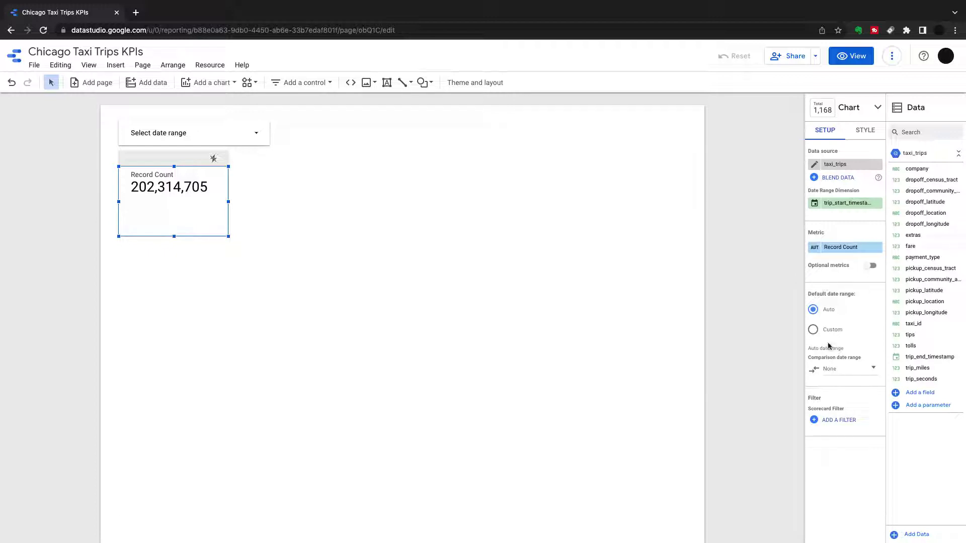
Step: Set the scorecard's comparison date range to Previous year
left_click(873, 370)
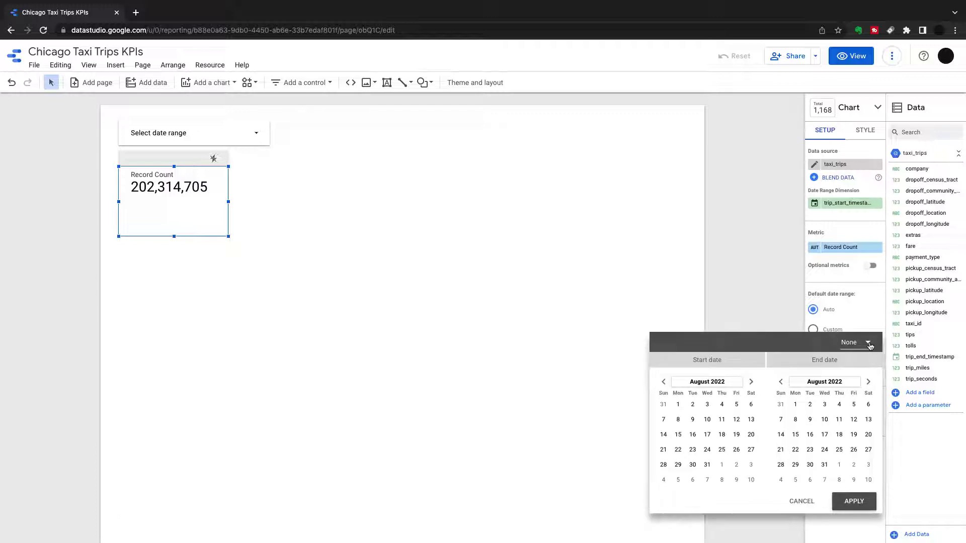
left_click(868, 343)
left_click(864, 321)
left_click(845, 507)
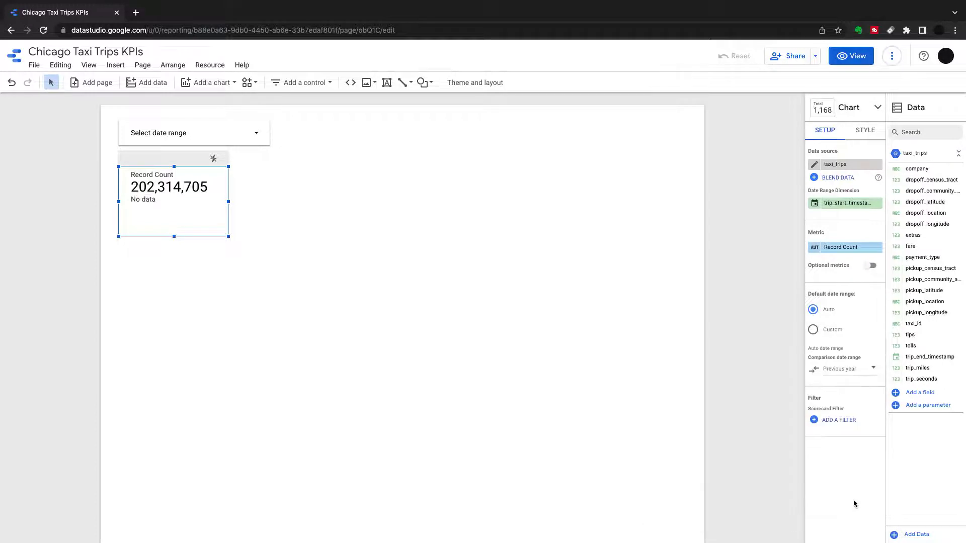
Step: Set the report date range to 1 Jan 2021 – 31 Dec 2021
left_click(256, 133)
left_click(252, 236)
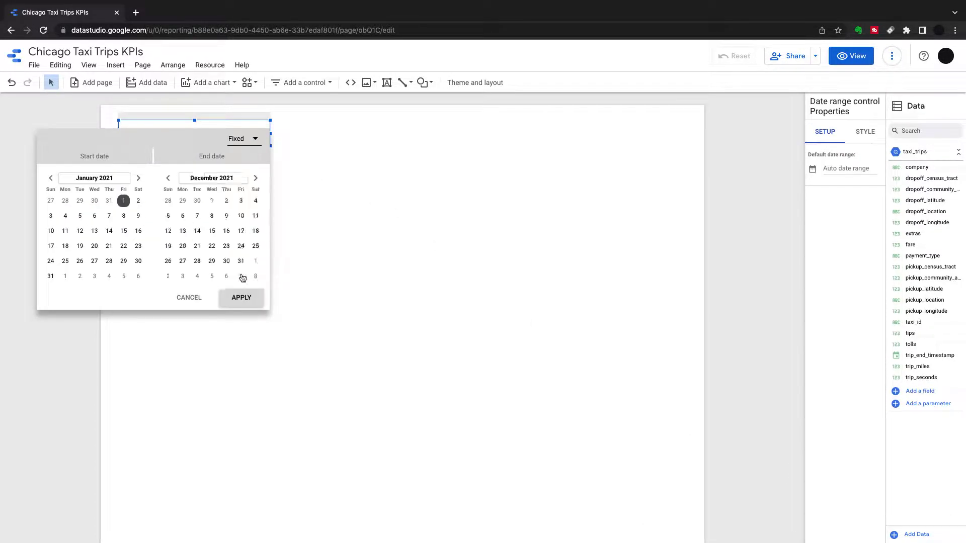
left_click(241, 261)
left_click(246, 296)
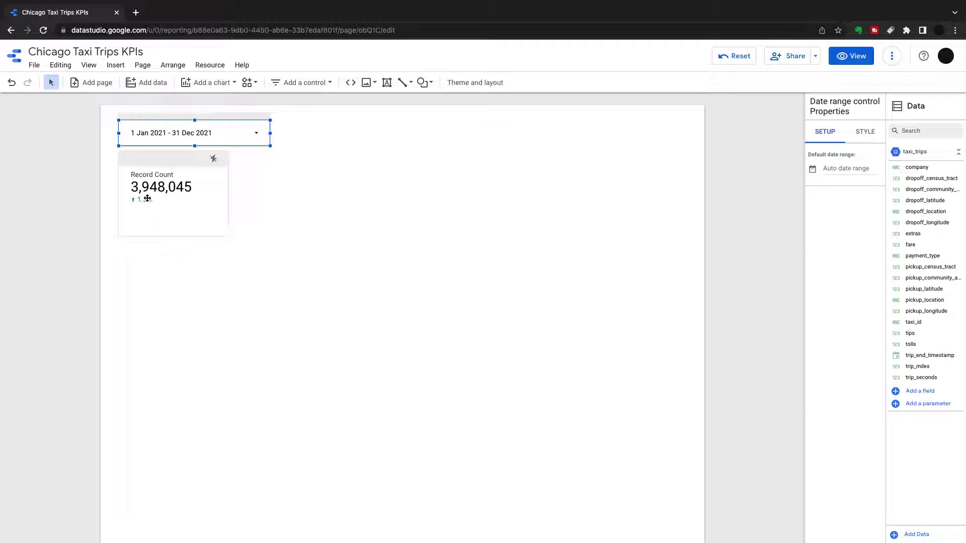
left_click(352, 277)
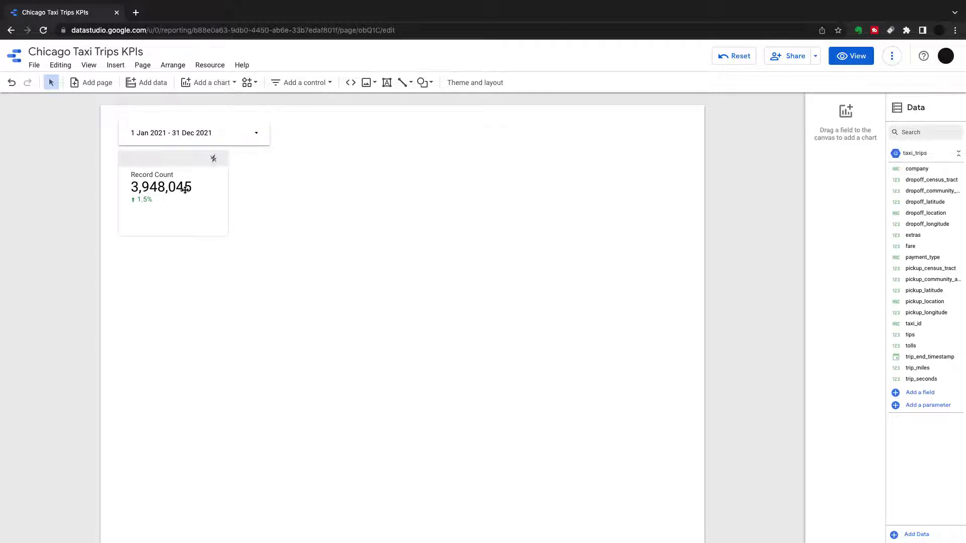
Step: Style the scorecard value as compact numbers with 2 decimals and a green positive-change colour
left_click(211, 202)
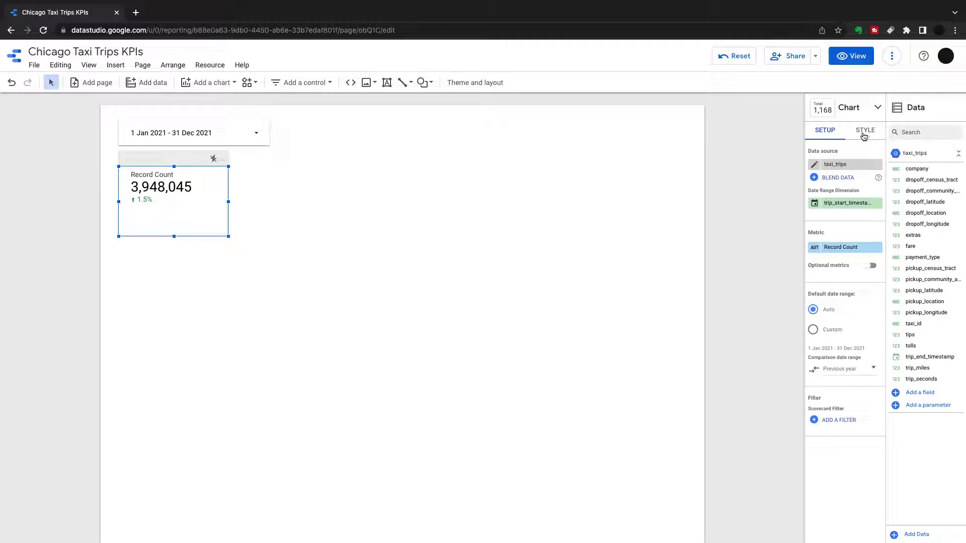
left_click(865, 130)
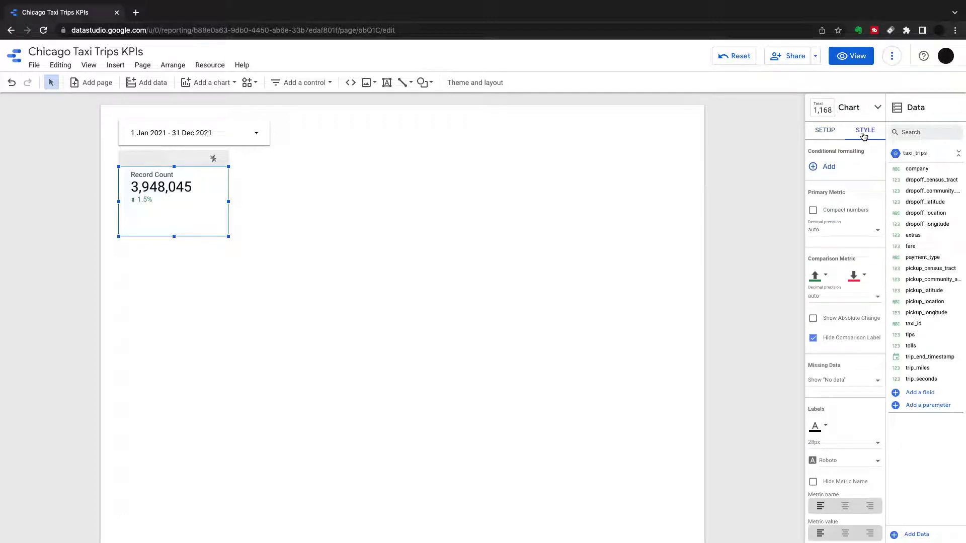
left_click(813, 211)
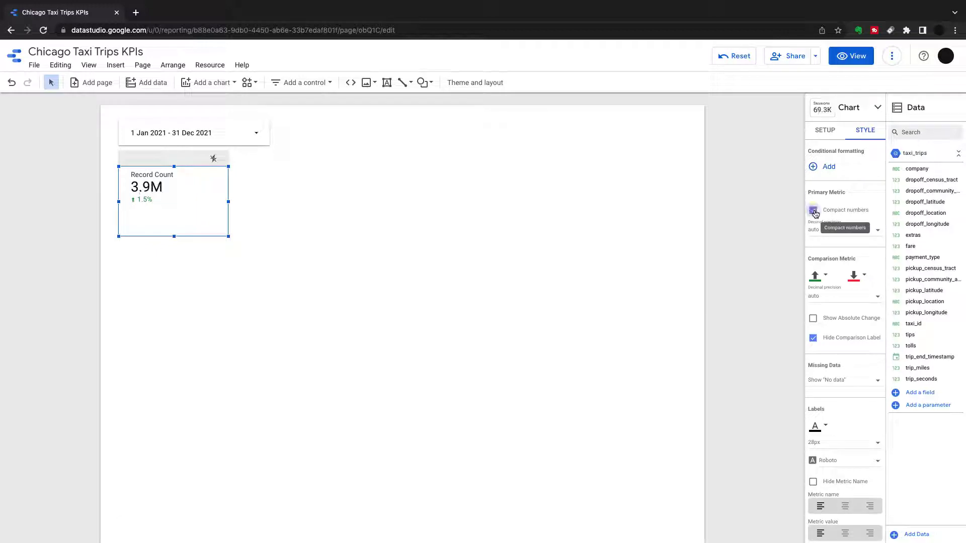
left_click(874, 233)
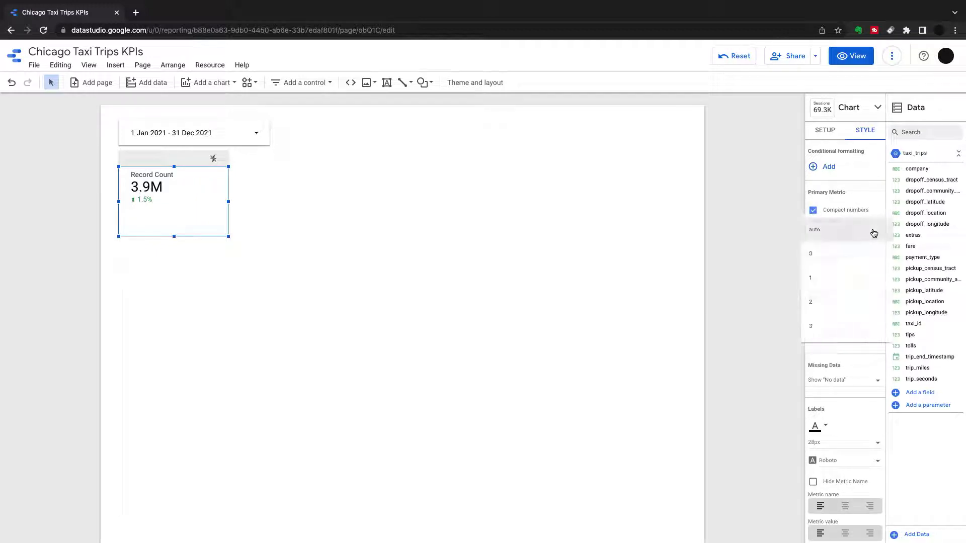
left_click(828, 303)
left_click(826, 276)
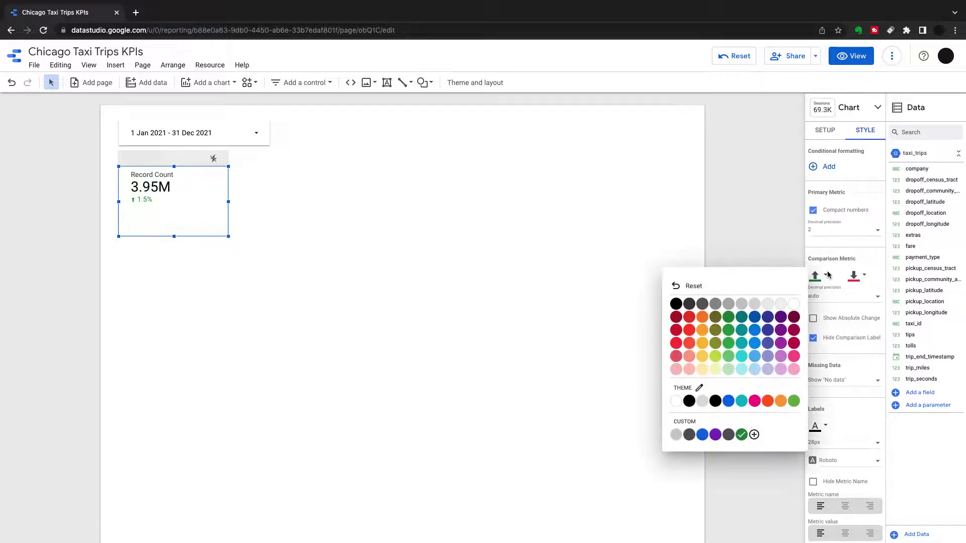
left_click(729, 435)
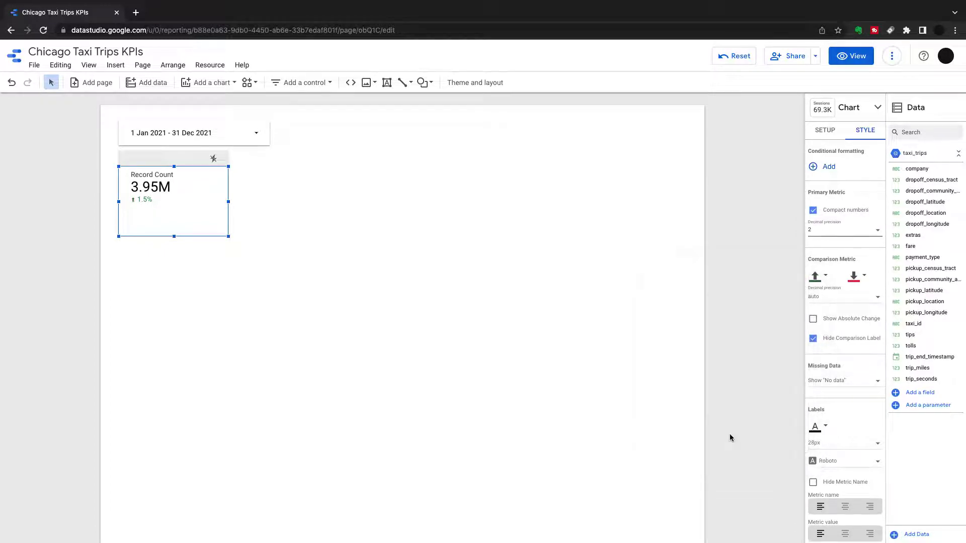
left_click(820, 276)
left_click(729, 319)
left_click(813, 319)
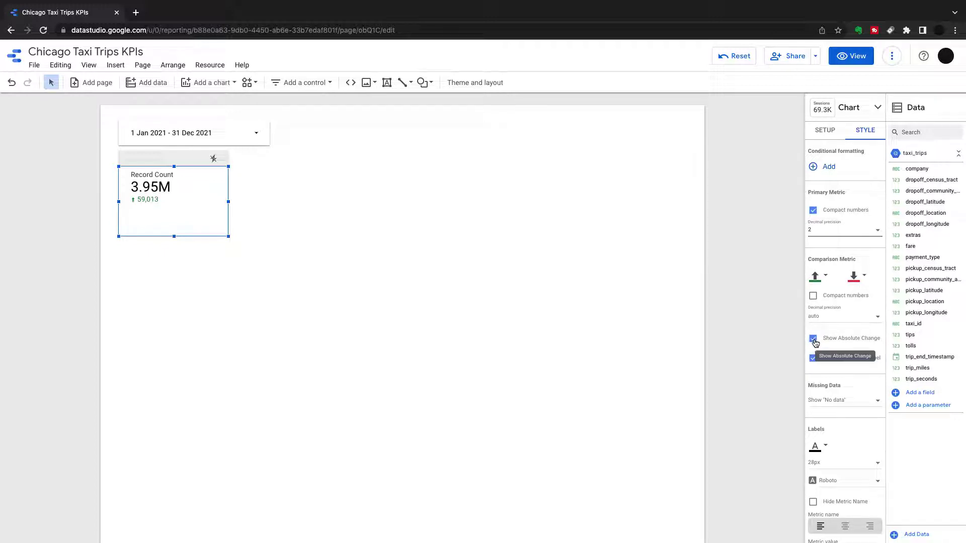
left_click(814, 341)
Step: Keep missing data as 'No data' and set the label font size to 30px
scroll(872, 329, "down", 3)
left_click(866, 315)
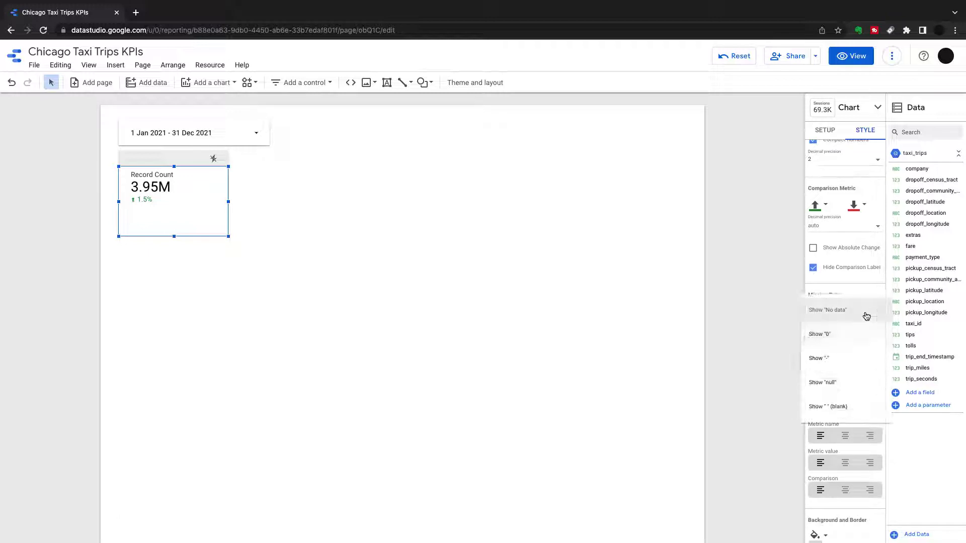
left_click(866, 316)
left_click(850, 352)
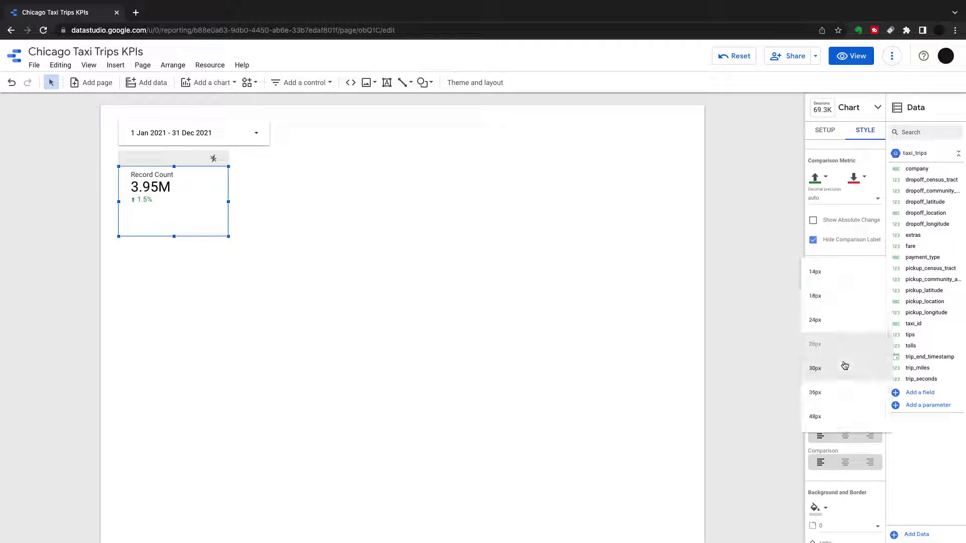
left_click(844, 367)
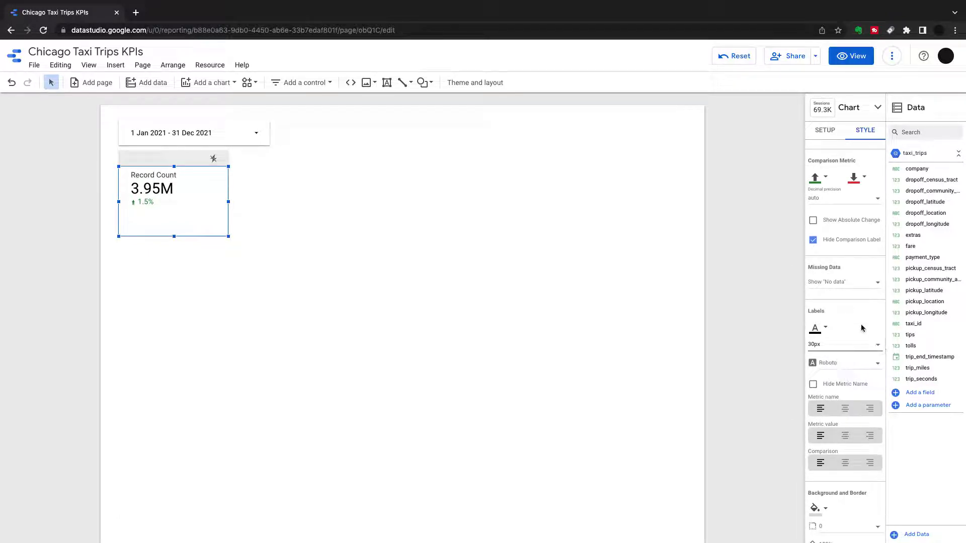
scroll(849, 372, "down", 1)
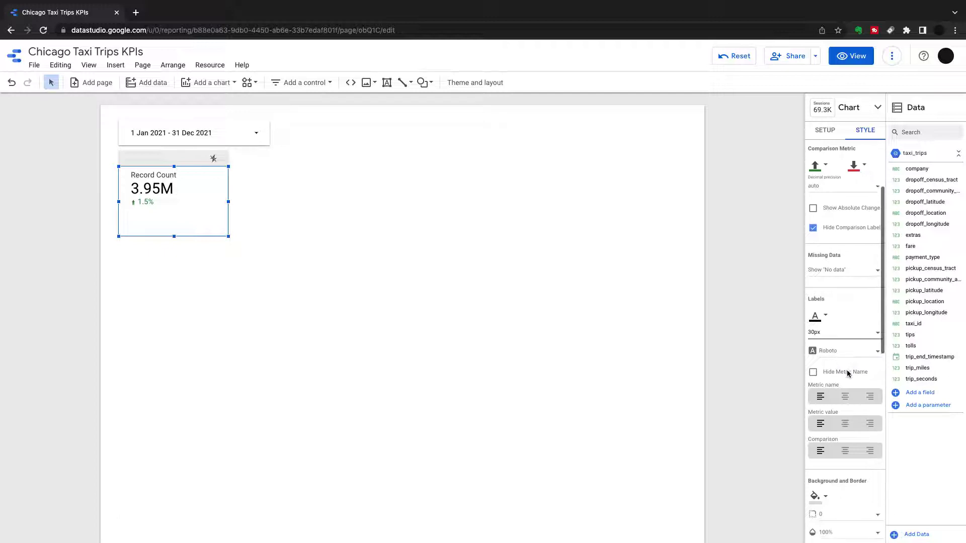
left_click(814, 366)
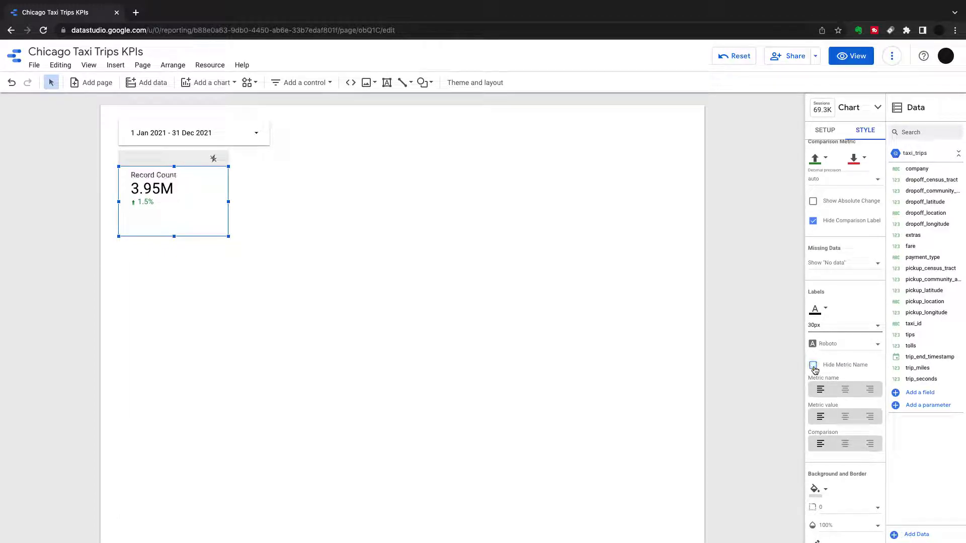
scroll(815, 369, "up", 3)
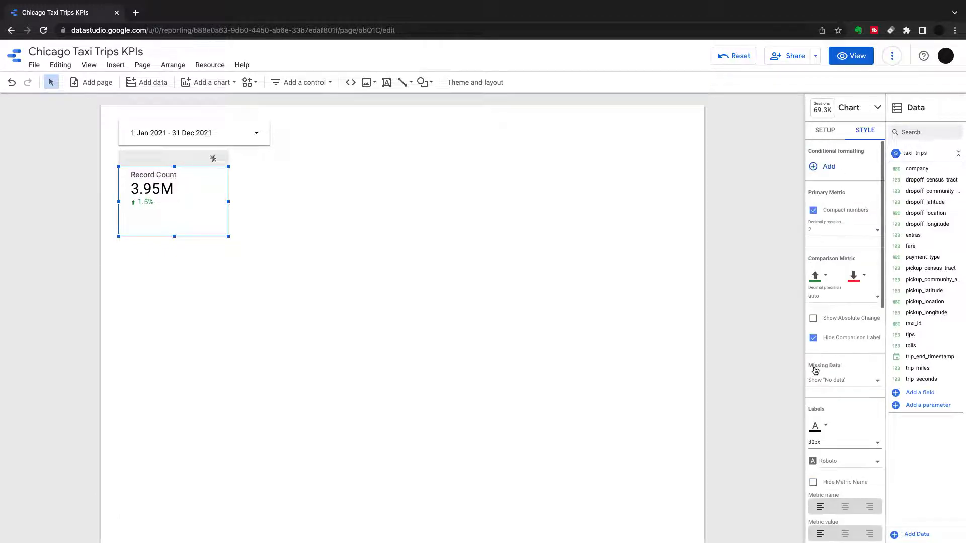
Step: Rename the Record Count metric to 'Total Trips'
left_click(825, 130)
left_click(815, 248)
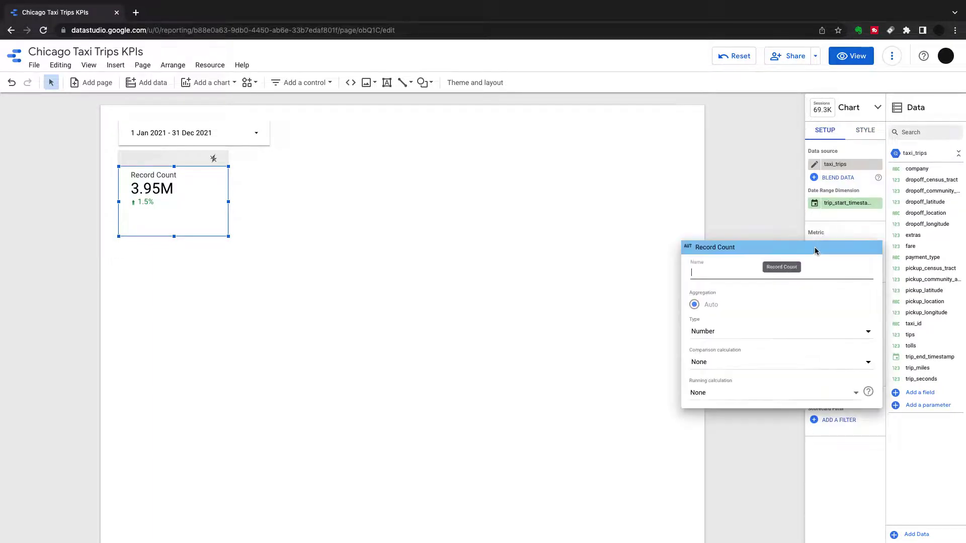
type("Total")
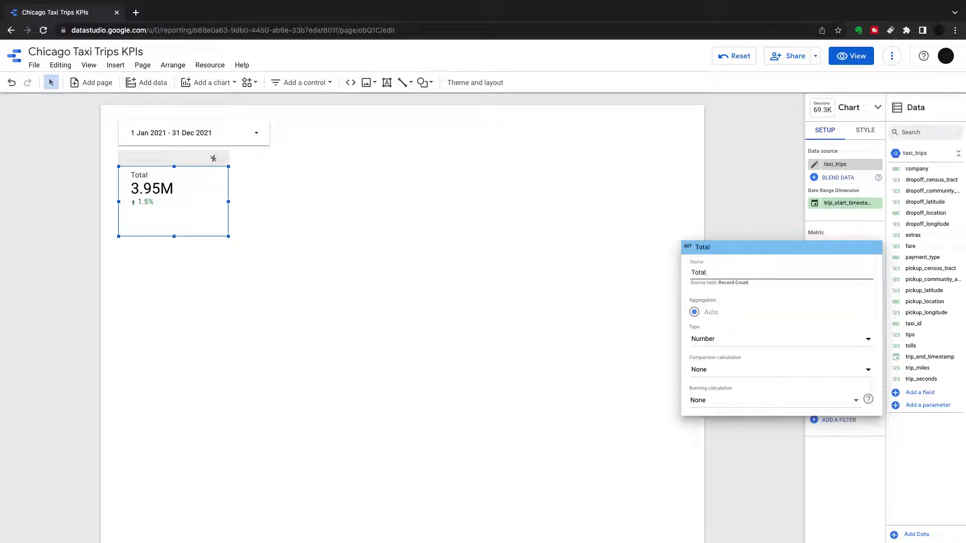
type(" Trips")
Step: Confirm the Total Trips name and centre-align the metric name, 3.95M value and 1.5% comparison
key("Return")
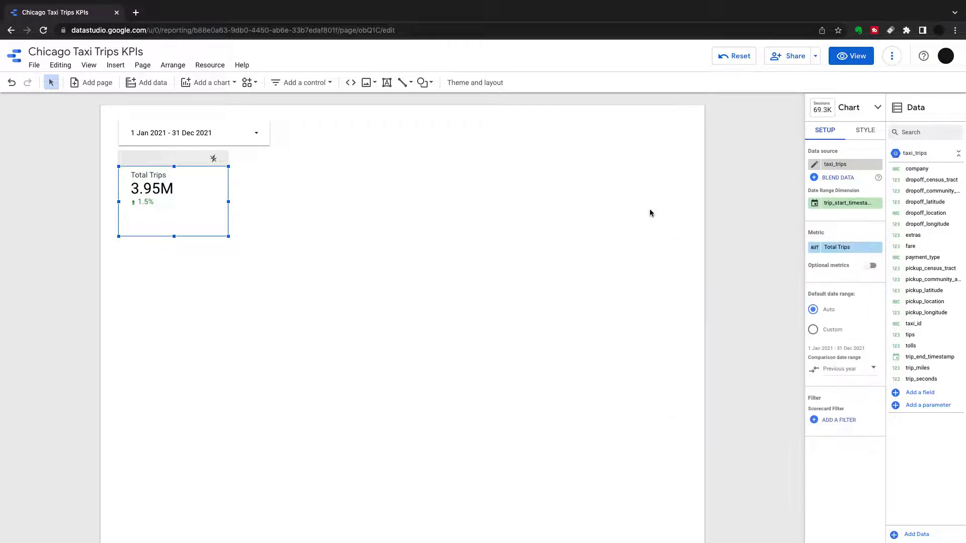
left_click(870, 134)
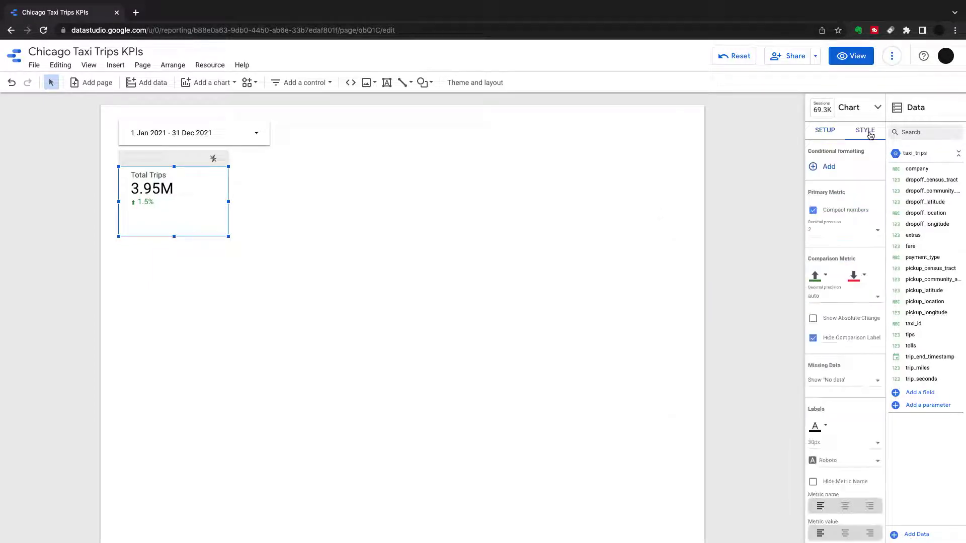
scroll(838, 282, "down", 4)
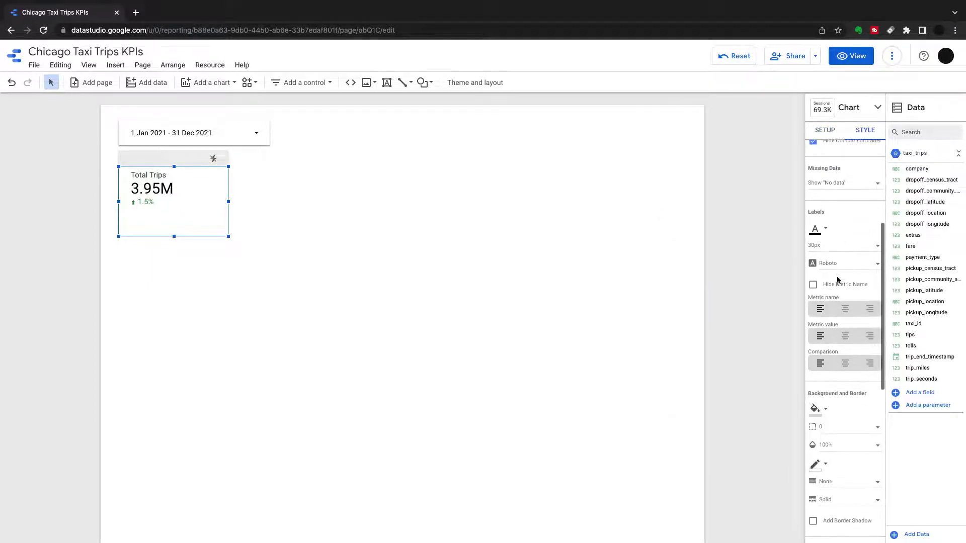
left_click(846, 311)
left_click(845, 337)
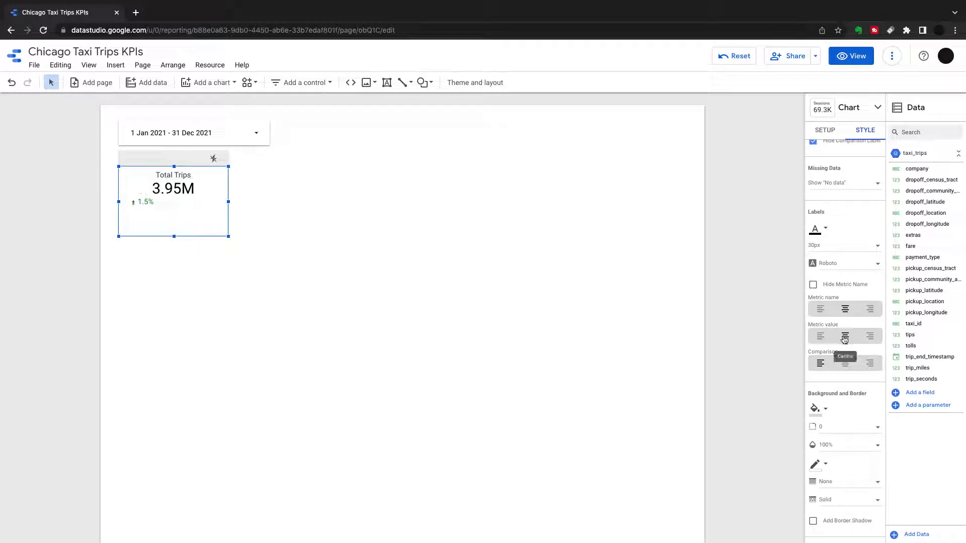
left_click(846, 363)
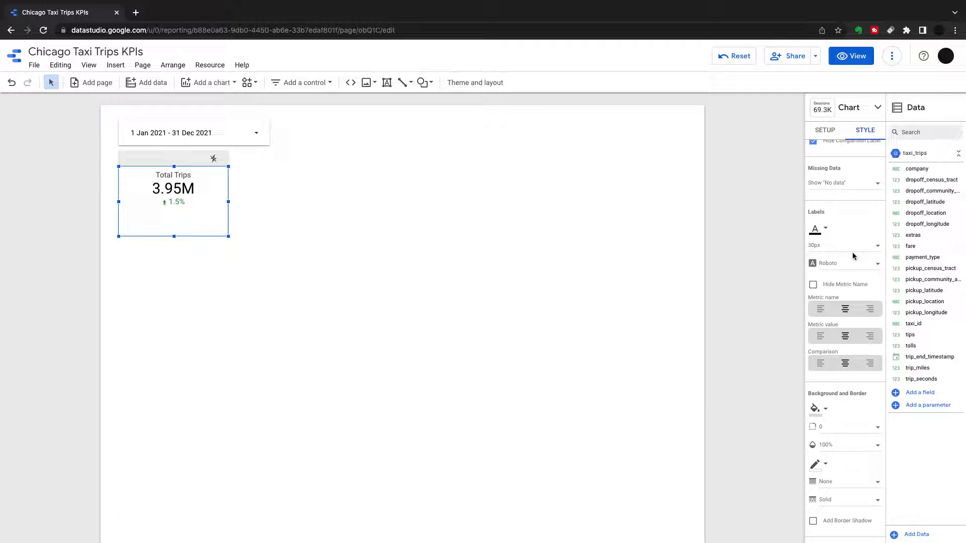
Step: Give the scorecard a white background and a black border colour
scroll(852, 256, "down", 3)
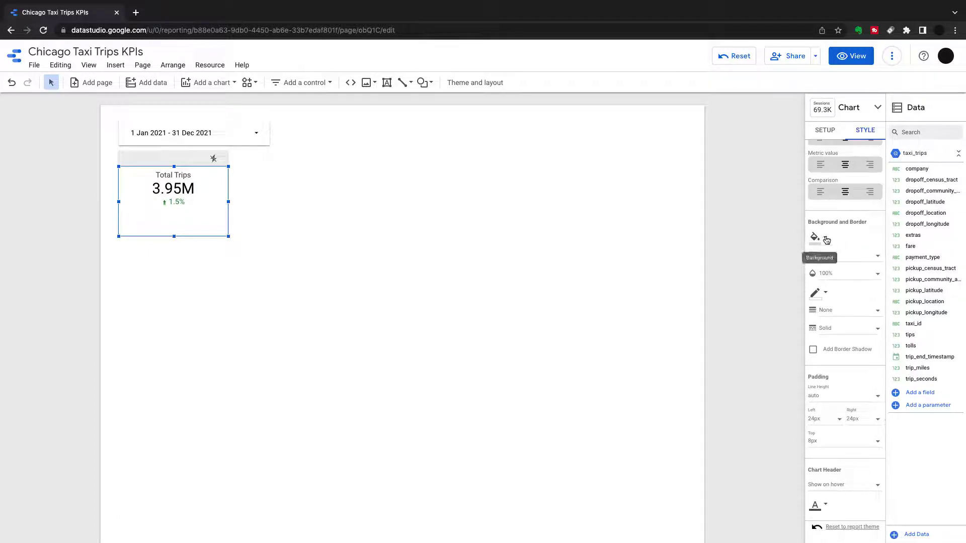
left_click(826, 240)
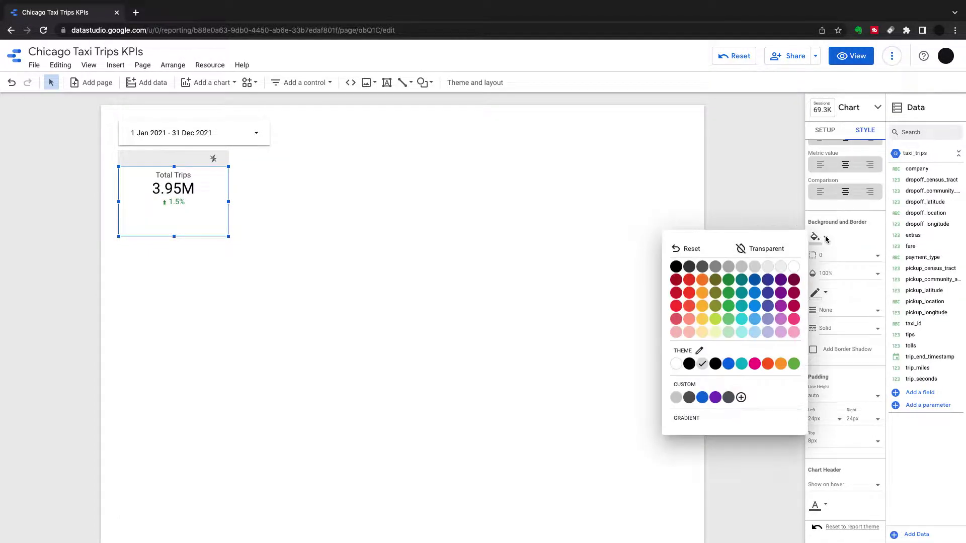
left_click(743, 268)
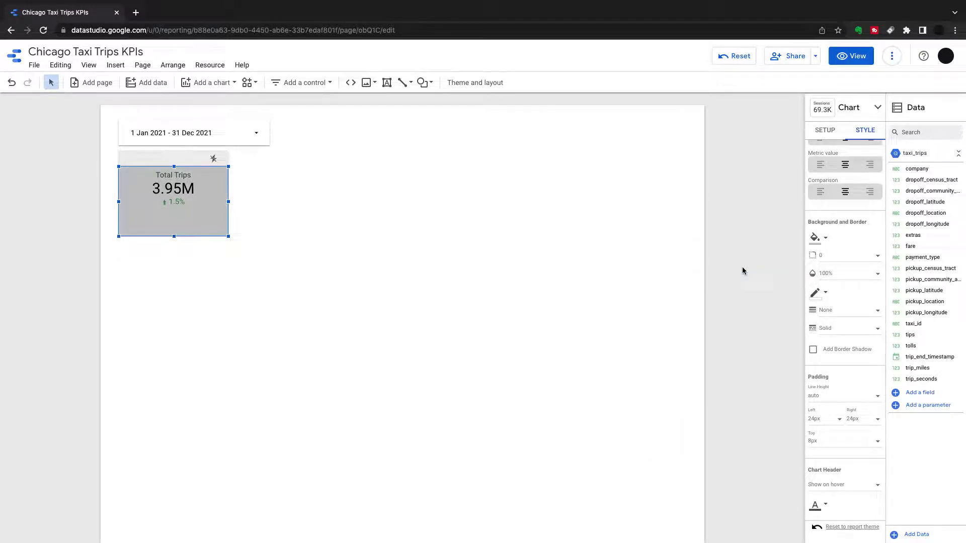
left_click(826, 241)
left_click(676, 363)
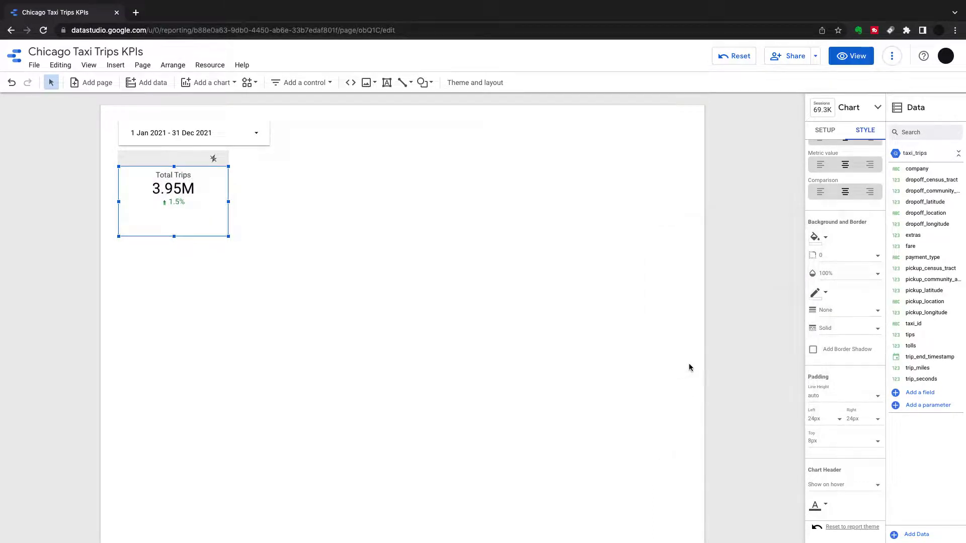
left_click(815, 293)
left_click(677, 326)
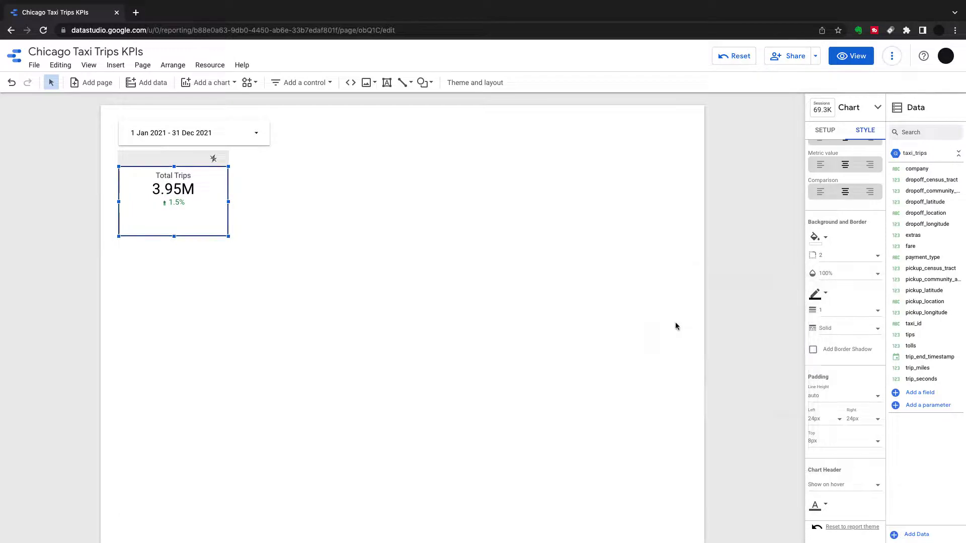
Step: Make the border dashed with weight 2 and set top padding to 16px
left_click(878, 329)
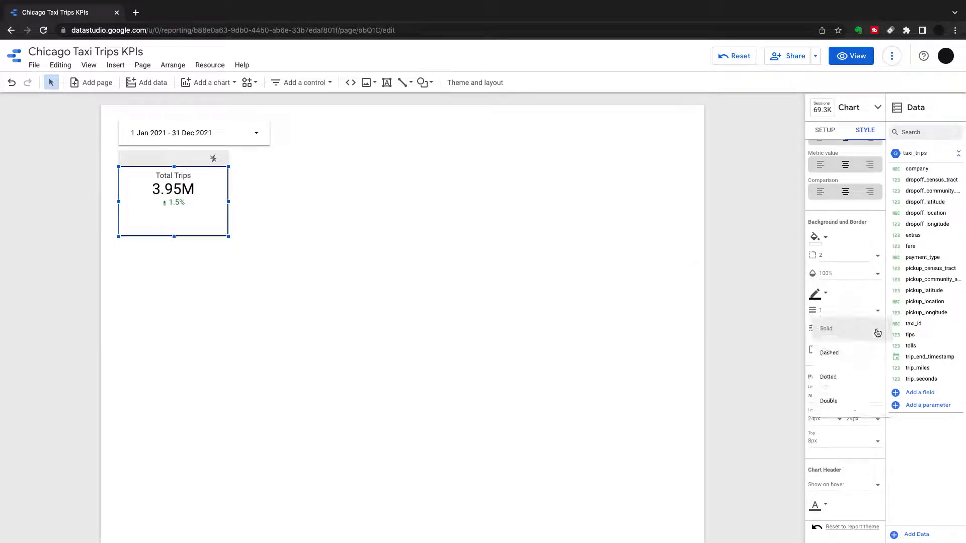
left_click(839, 360)
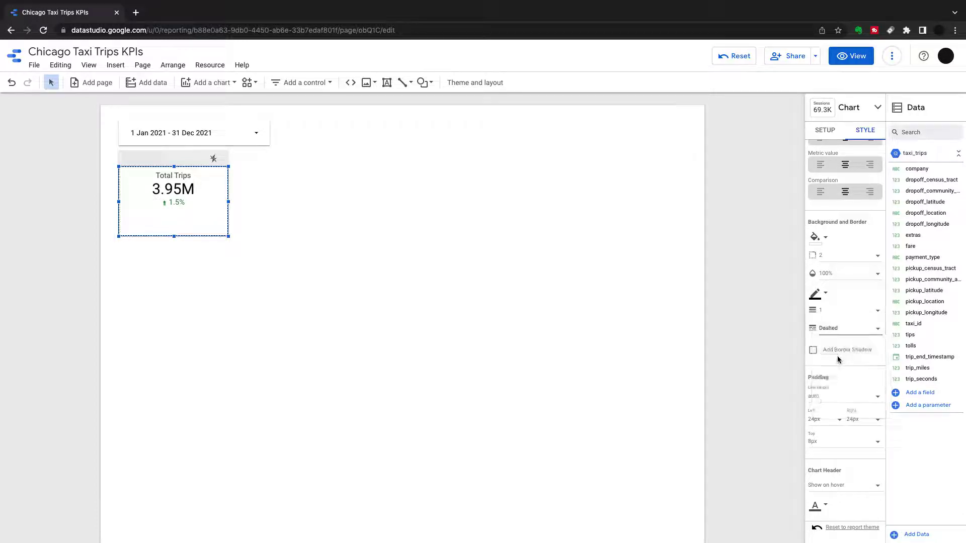
left_click(843, 315)
left_click(839, 334)
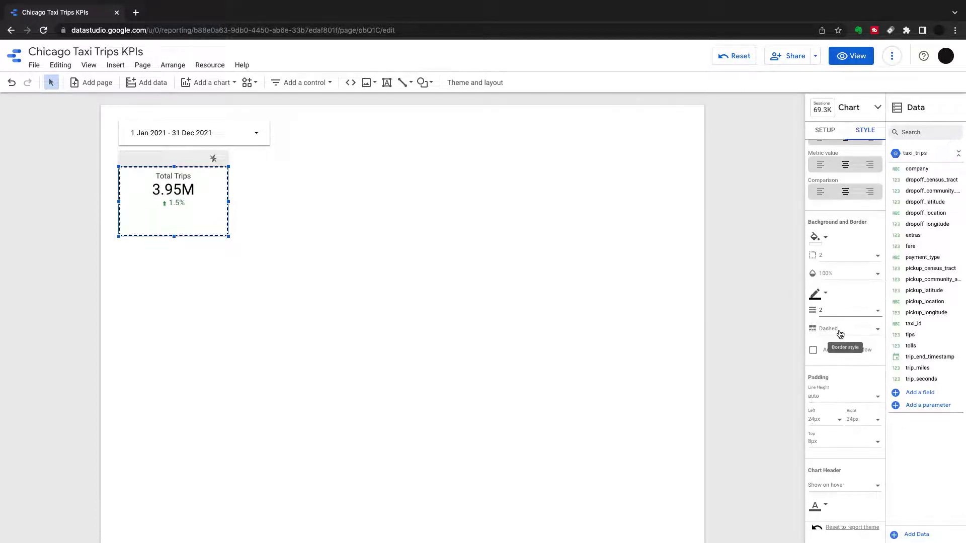
scroll(840, 334, "down", 1)
left_click(870, 381)
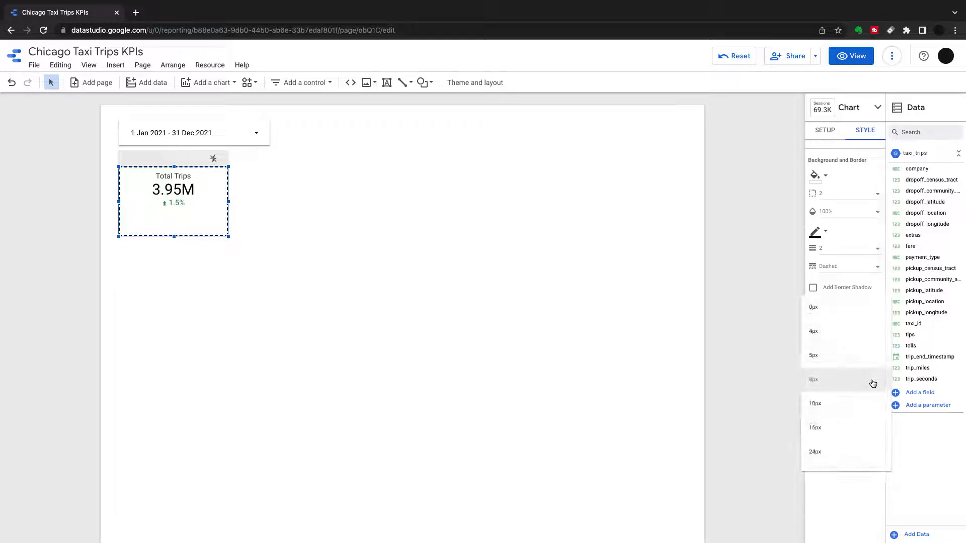
left_click(829, 429)
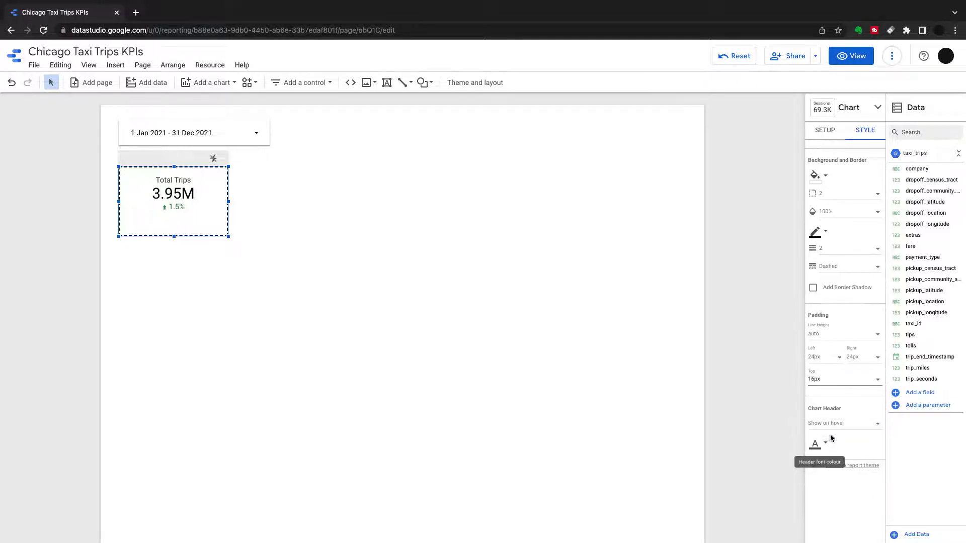
scroll(828, 453, "down", 1)
left_click(352, 253)
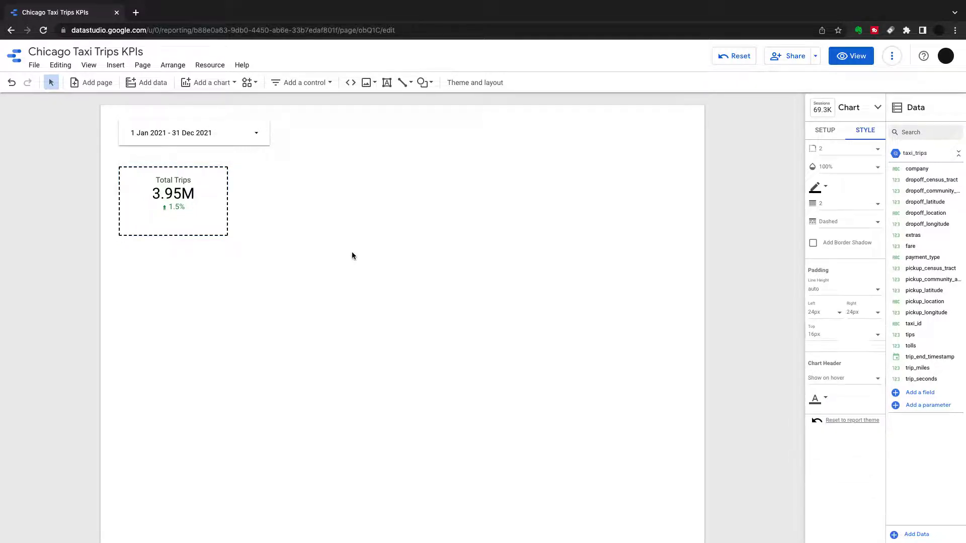
Step: Duplicate the Total Trips scorecard to its right, switch it to the fare metric, named 'Fares in $'
left_click(225, 231)
left_click_drag(228, 235, 230, 227)
right_click(213, 203)
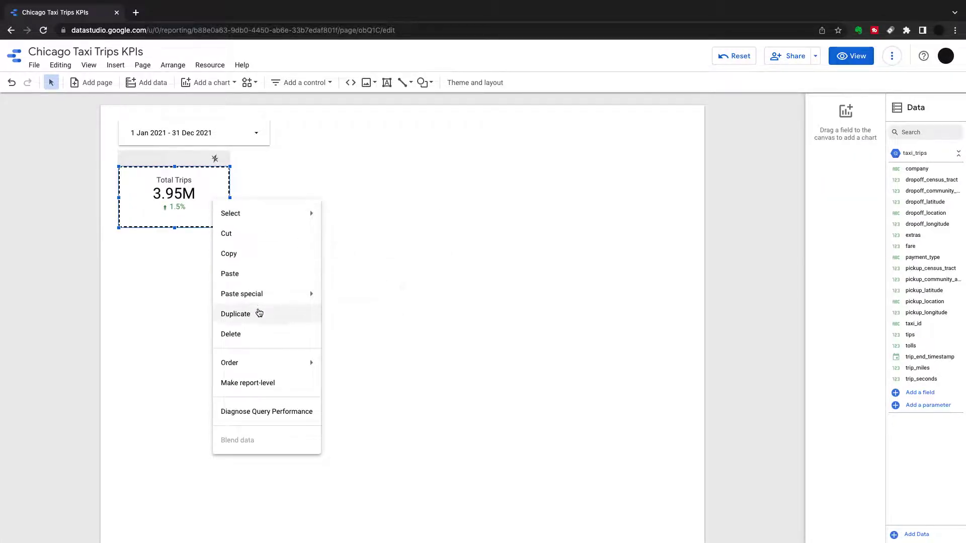
left_click(259, 314)
left_click_drag(211, 169, 332, 171)
left_click_drag(910, 246, 847, 245)
left_click(813, 249)
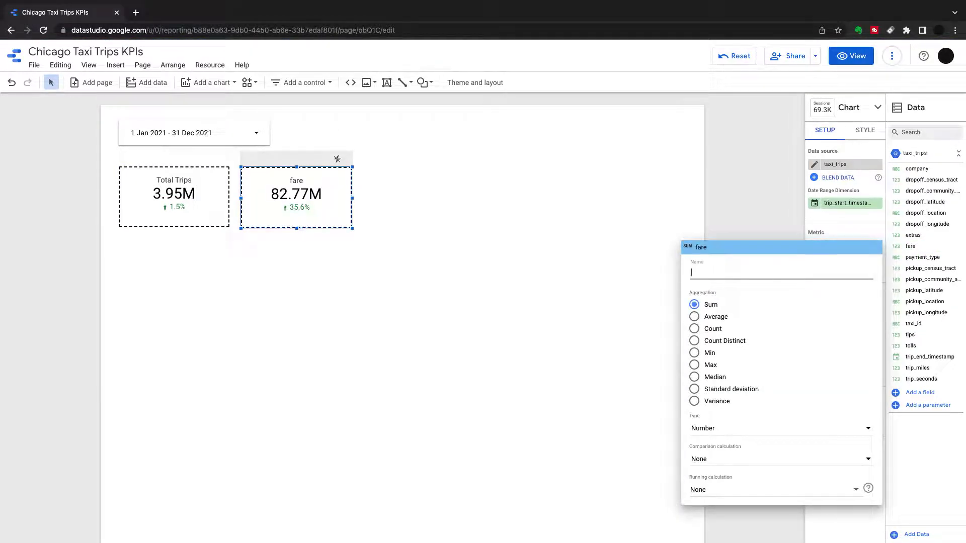
type("Fares in $")
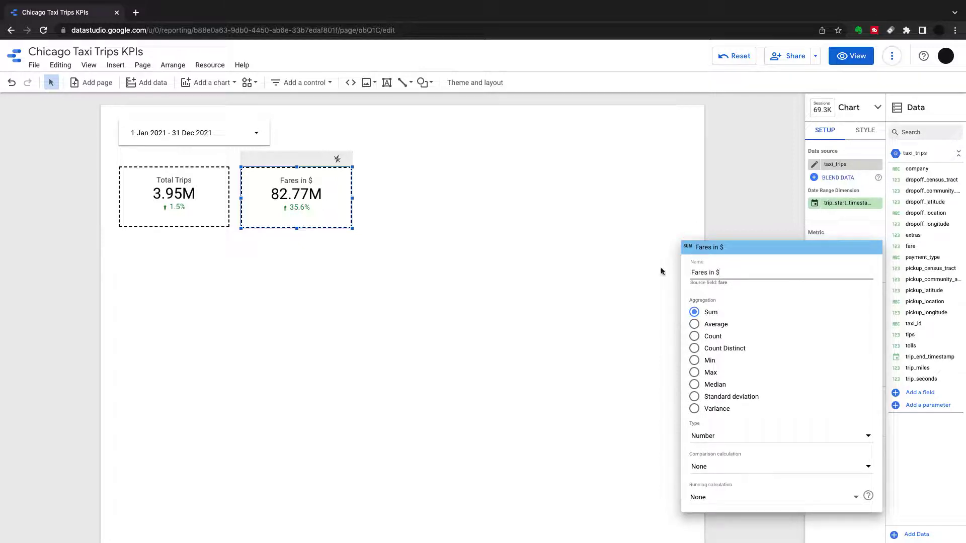
left_click(435, 207)
Step: Duplicate the Fares in $ scorecard beside it and set its metric to trip_miles
right_click(337, 169)
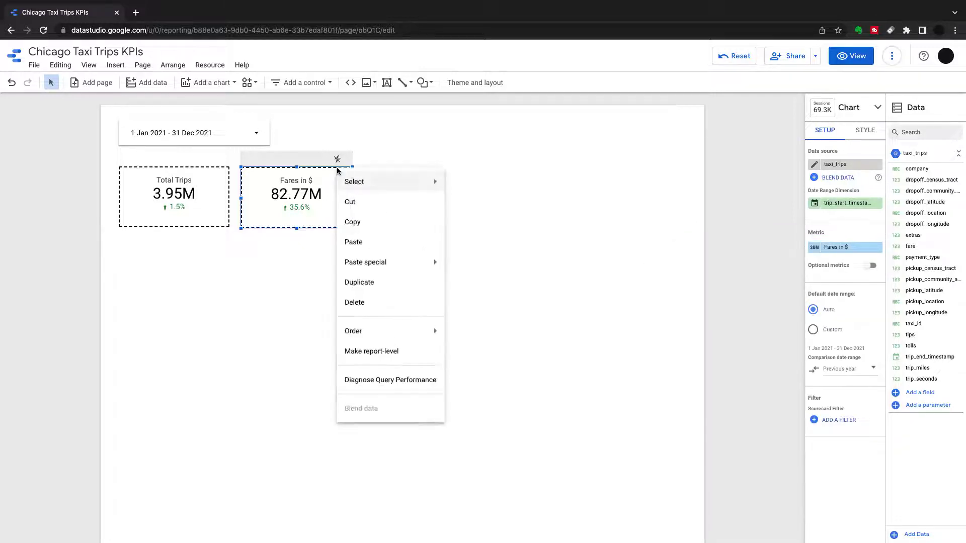
left_click(389, 281)
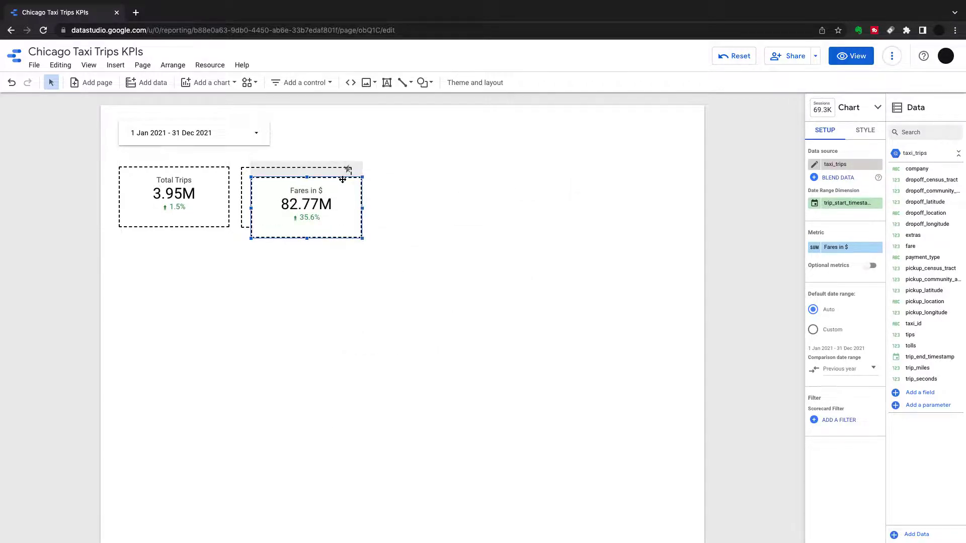
left_click_drag(342, 180, 453, 171)
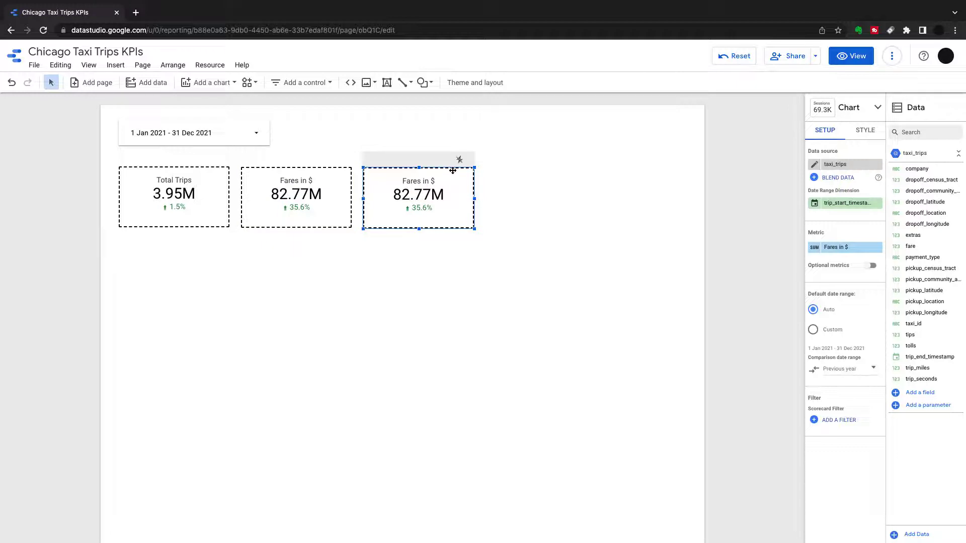
left_click_drag(918, 368, 848, 250)
Step: Name the trip_miles metric 'Trips in Miles' and duplicate that scorecard
left_click(847, 249)
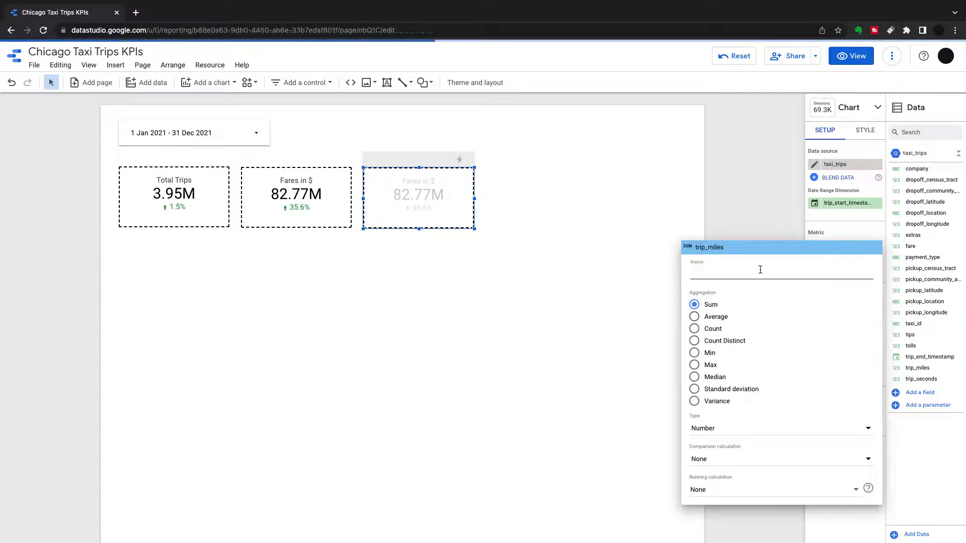
type("Trips in ")
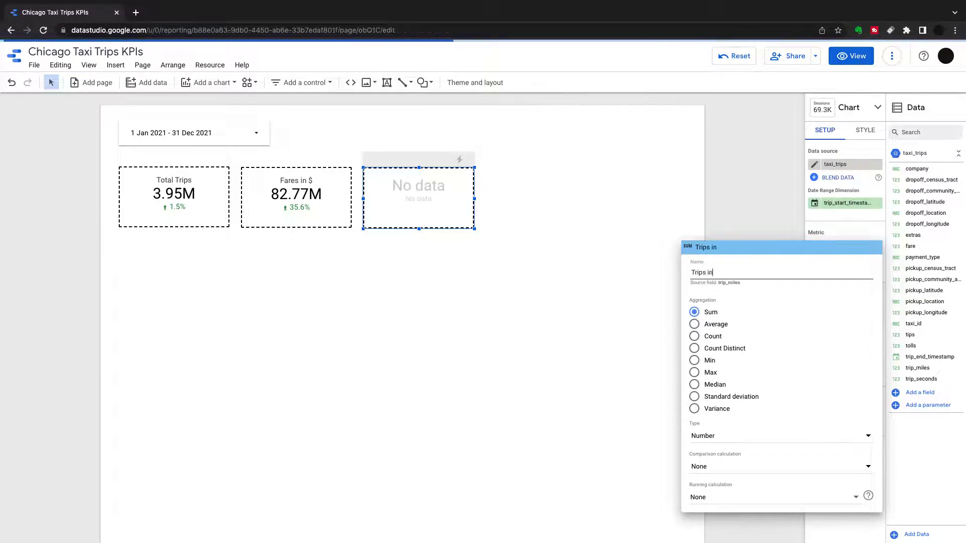
type("Miles")
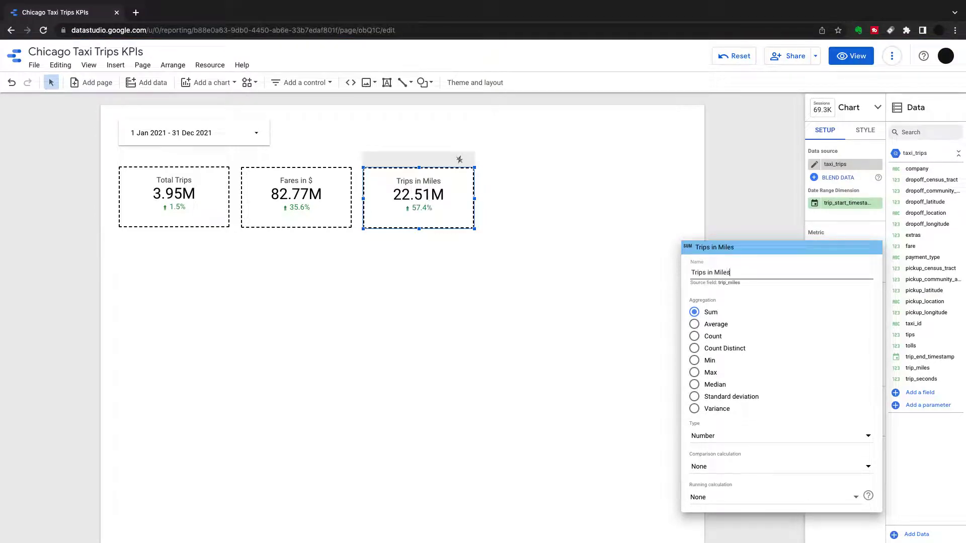
left_click(570, 281)
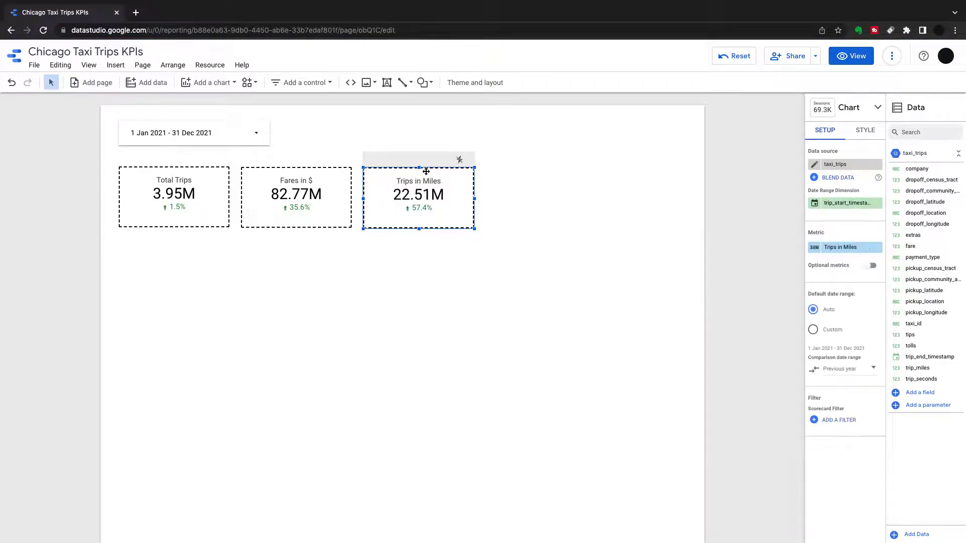
right_click(428, 168)
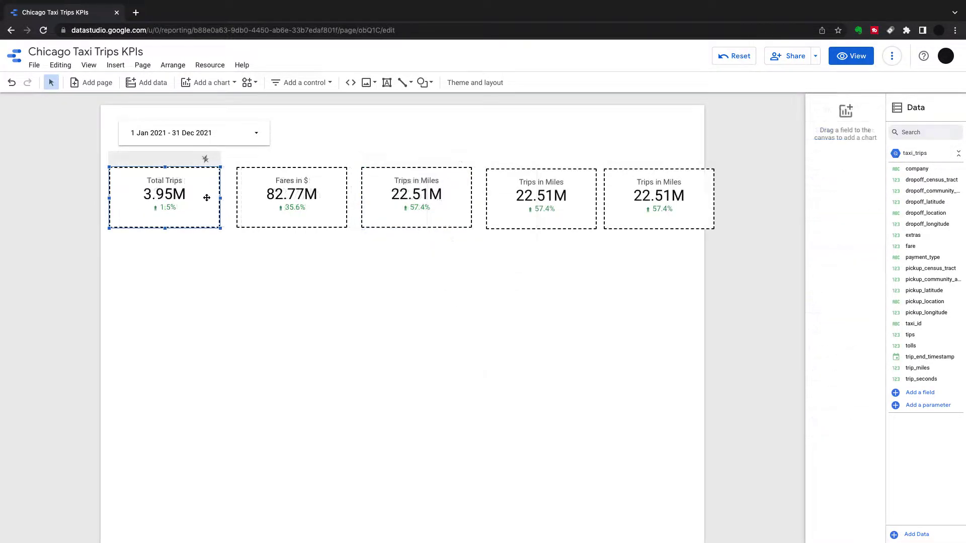
left_click(206, 198)
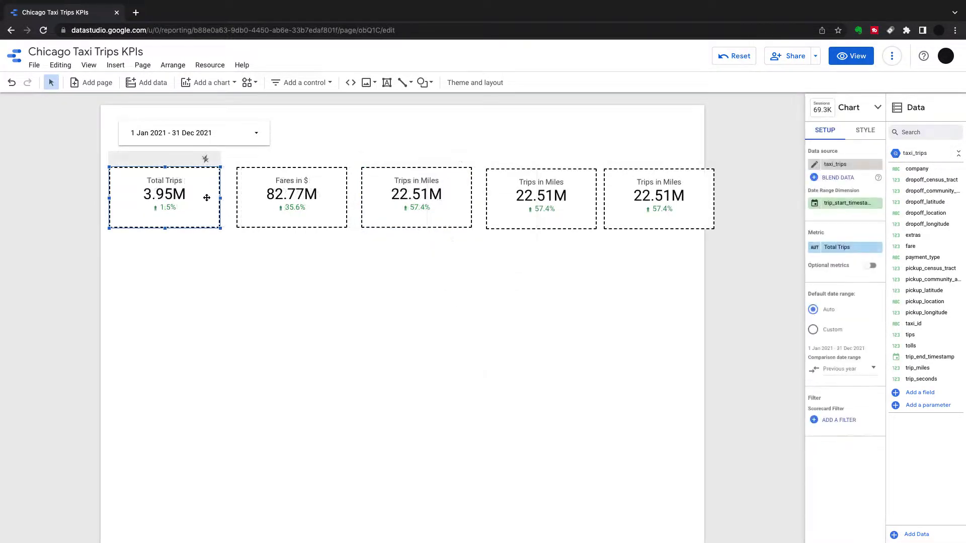
Step: Select all five scorecards and narrow them together to fit the page width
left_click(264, 205, "shift")
left_click(393, 204, "shift")
left_click(530, 202, "shift")
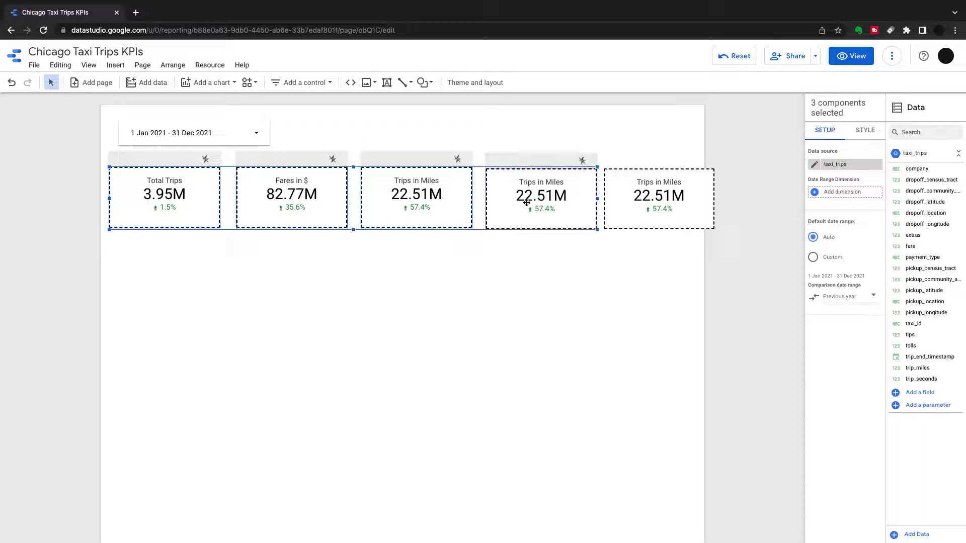
left_click(659, 203, "shift")
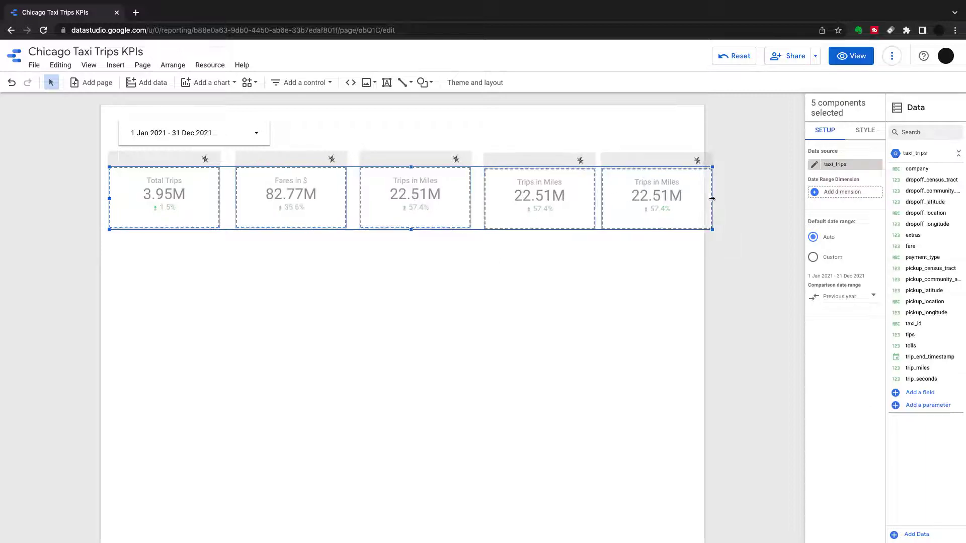
left_click_drag(710, 199, 699, 199)
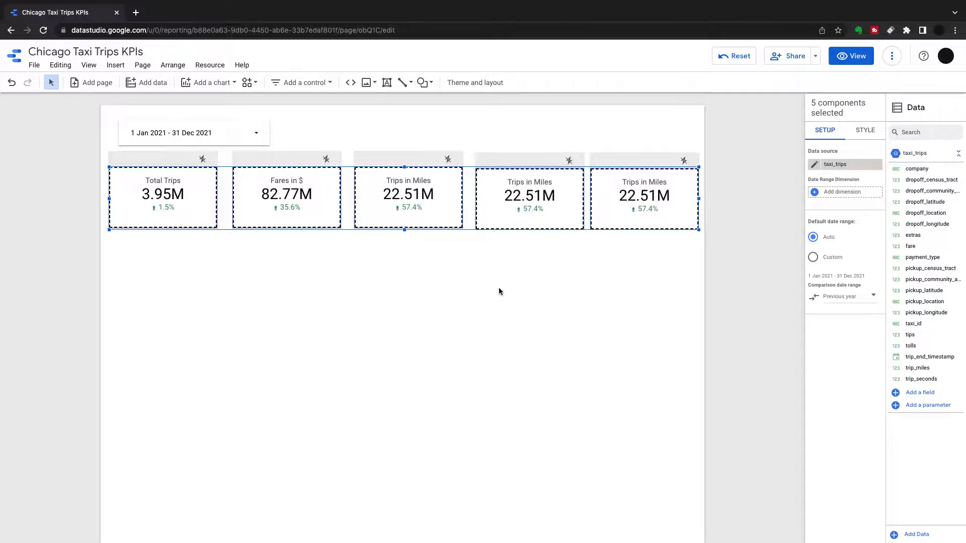
Step: Set the fourth scorecard to average extras, named 'Avg Extra Charges' (2.00)
left_click(530, 217)
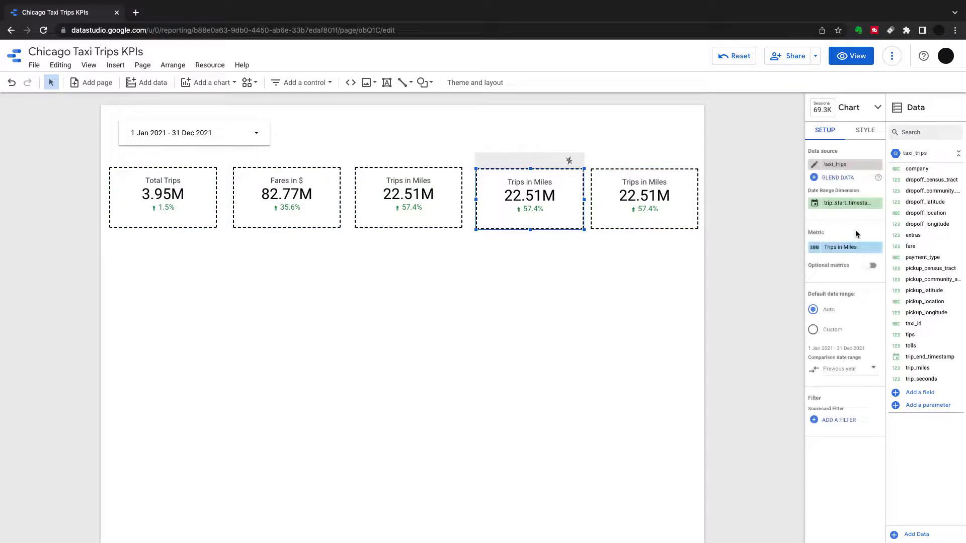
left_click_drag(913, 235, 825, 252)
left_click(825, 252)
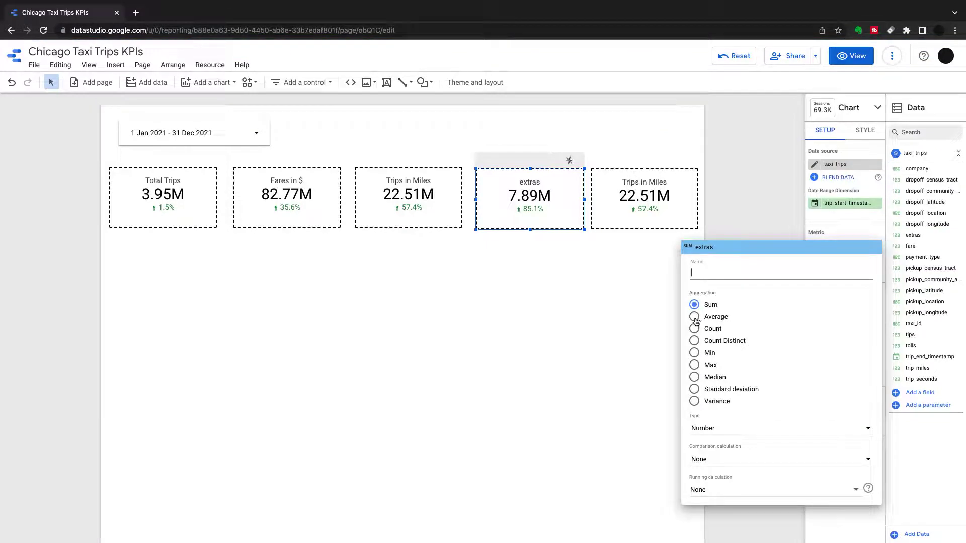
left_click(694, 316)
left_click(723, 274)
type("Avg Ex")
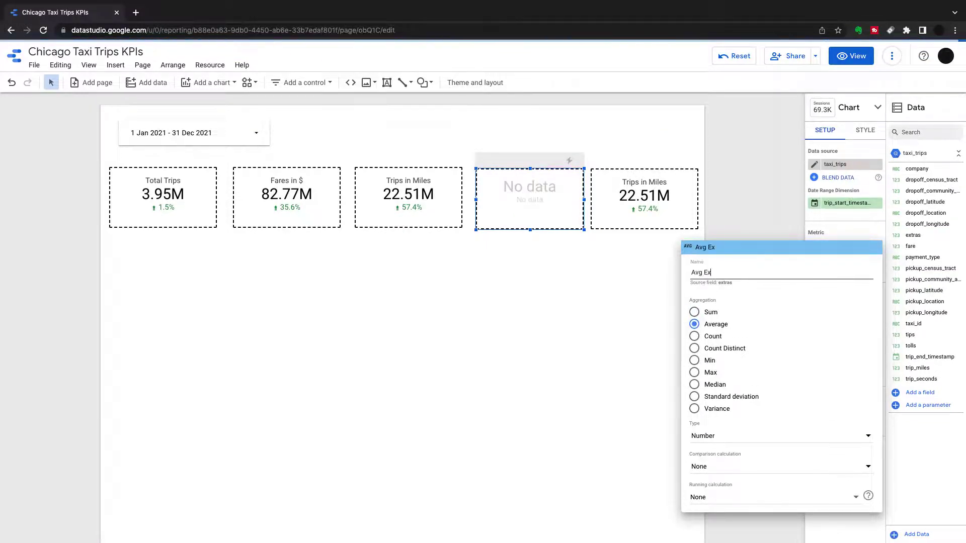
type("tra Charges")
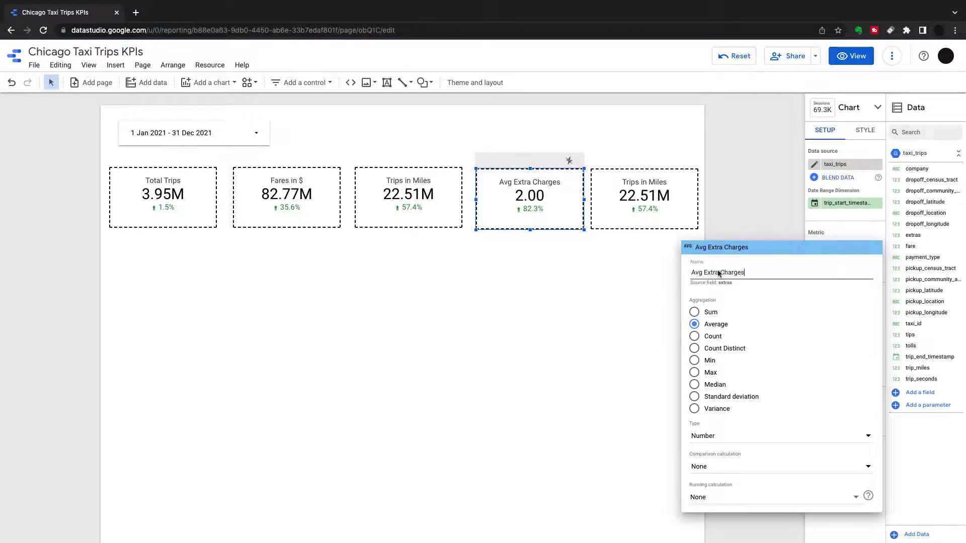
left_click(590, 386)
Step: Average the fifth scorecard's trip miles and rename it 'Avg Trips in Miles' (5.70)
left_click(673, 207)
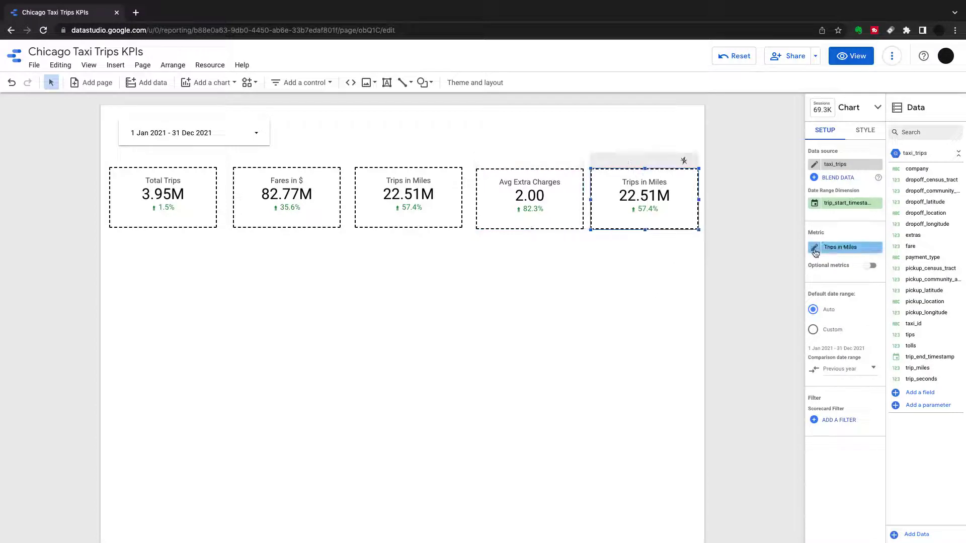
left_click(815, 247)
left_click(694, 324)
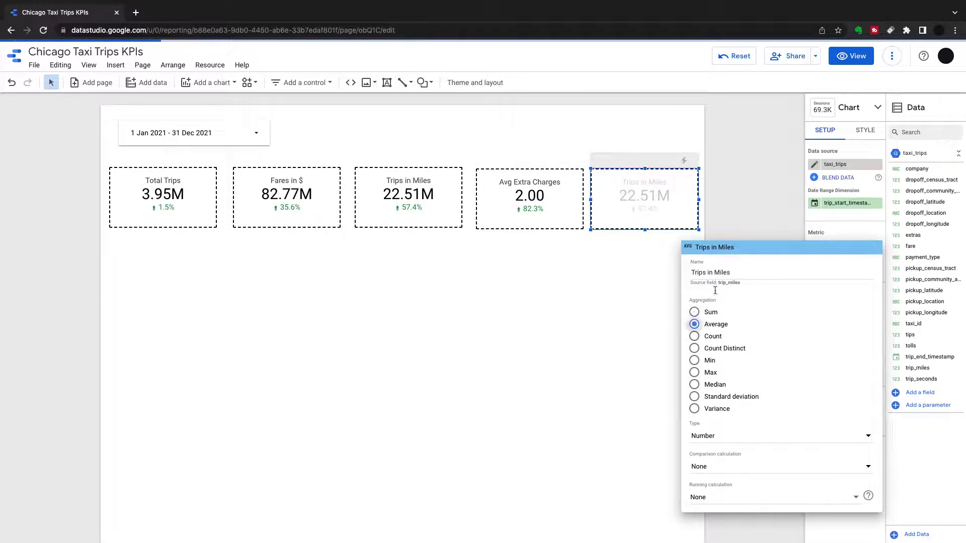
left_click(692, 272)
type("Avg")
left_click(598, 288)
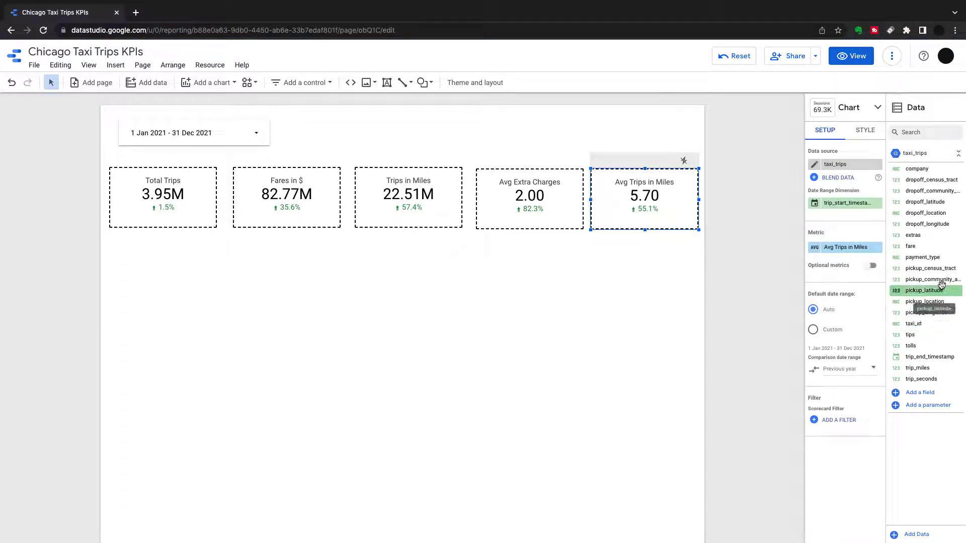
left_click(695, 271)
left_click(326, 89)
Step: Add a drop-down list control beside the date range that filters by company
left_click(321, 104)
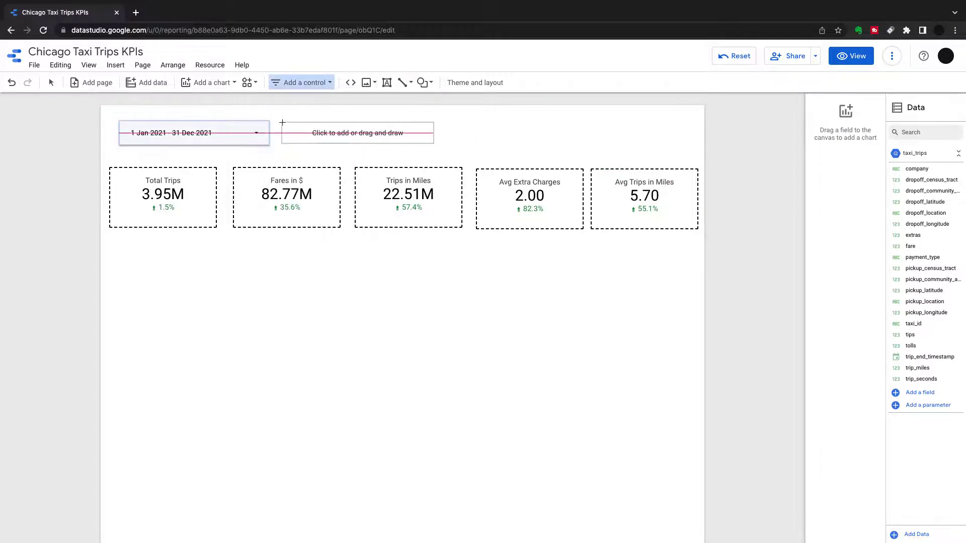
left_click(386, 147)
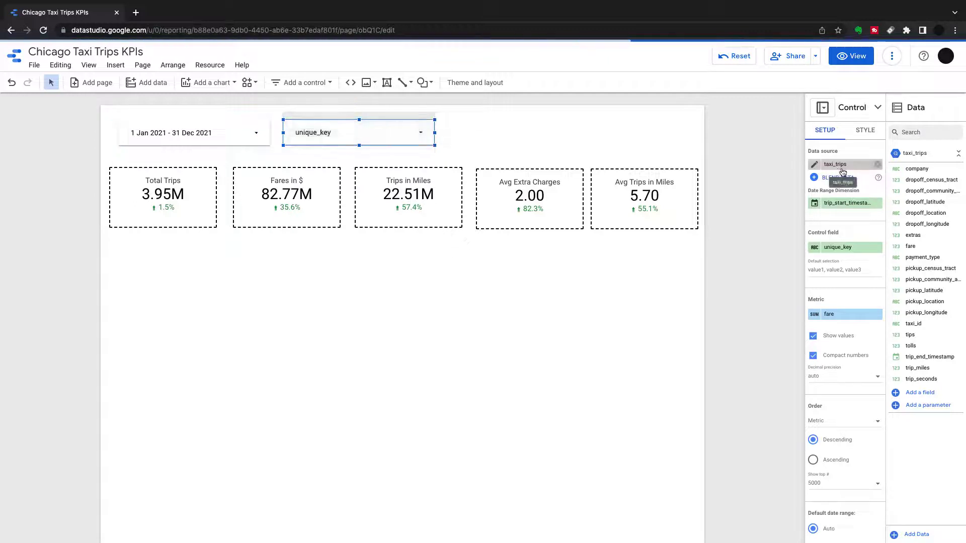
left_click_drag(916, 169, 842, 249)
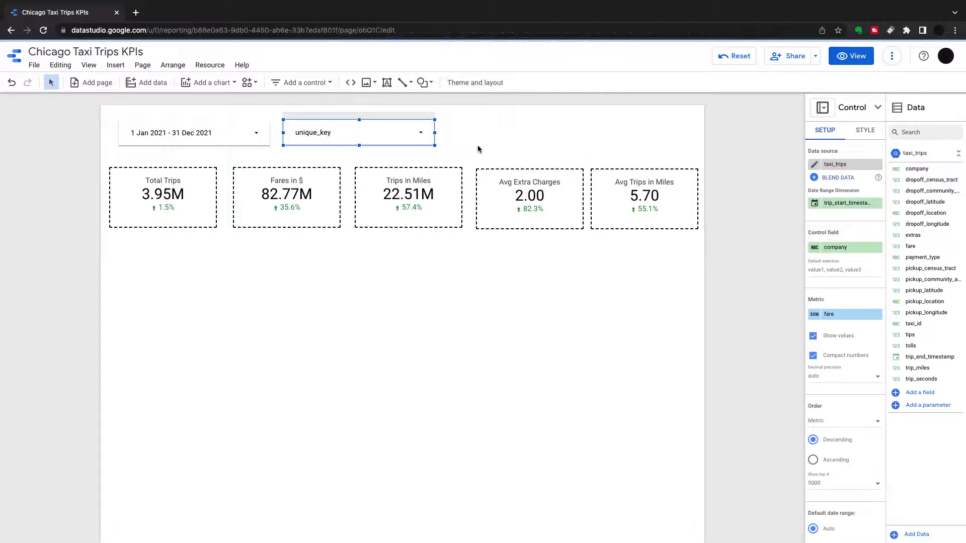
Step: Limit the company filter to Medallion Leasing only
left_click(423, 135)
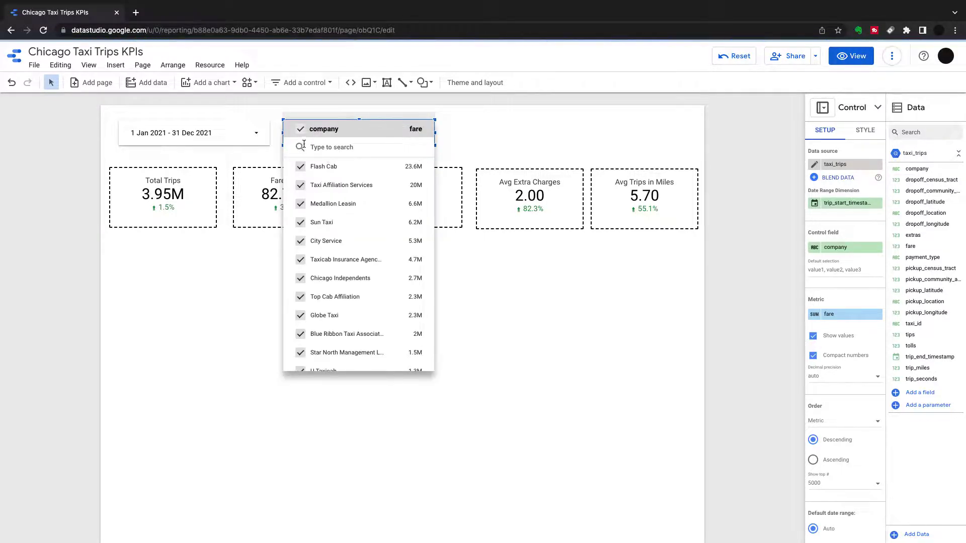
left_click(301, 129)
left_click(302, 204)
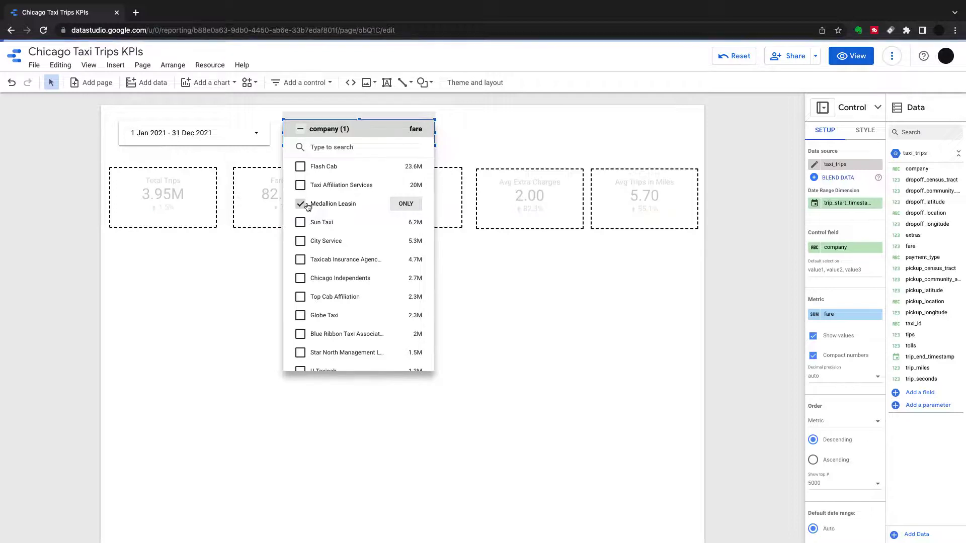
left_click(517, 133)
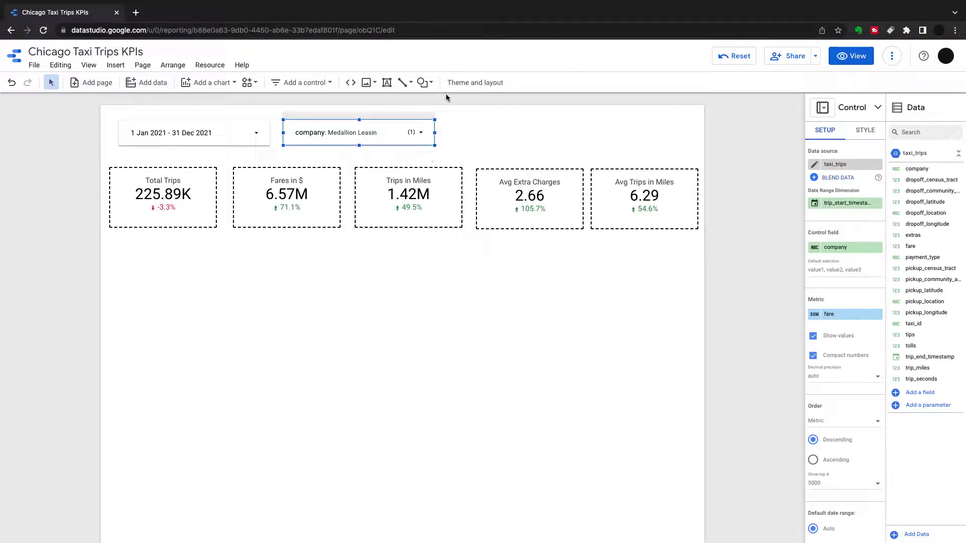
Step: Place a community Gauge chart below the scorecards showing average extras (2.661)
left_click(259, 82)
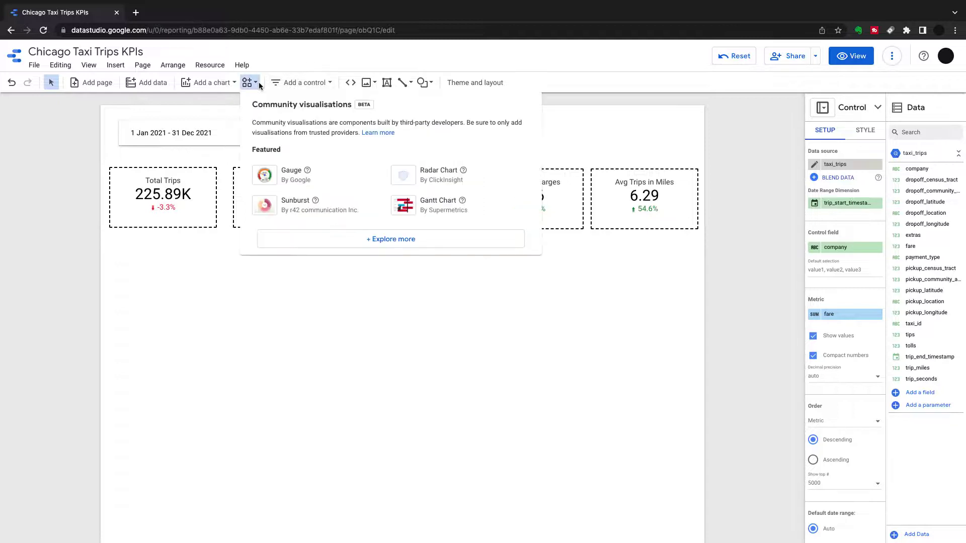
left_click(267, 177)
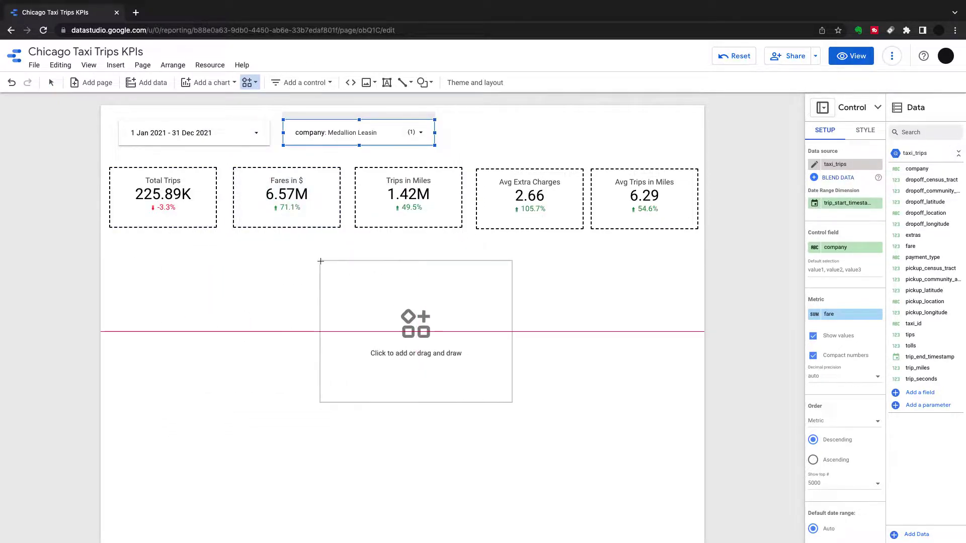
left_click(352, 255)
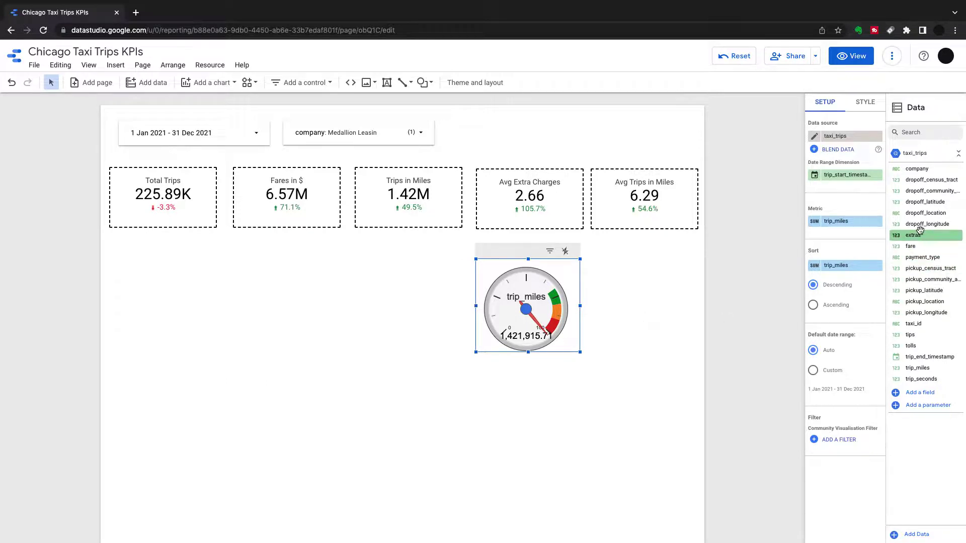
left_click_drag(913, 235, 843, 222)
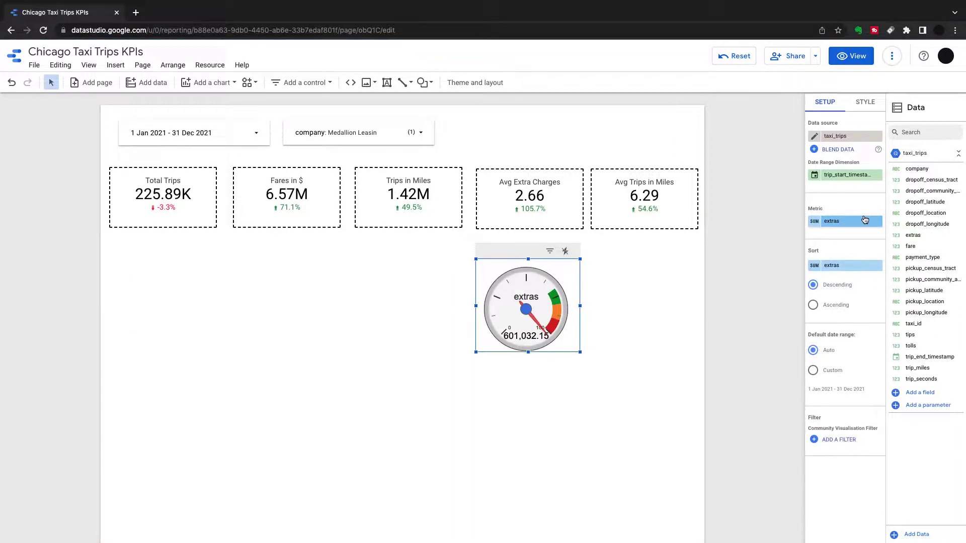
left_click(814, 221)
left_click(694, 290)
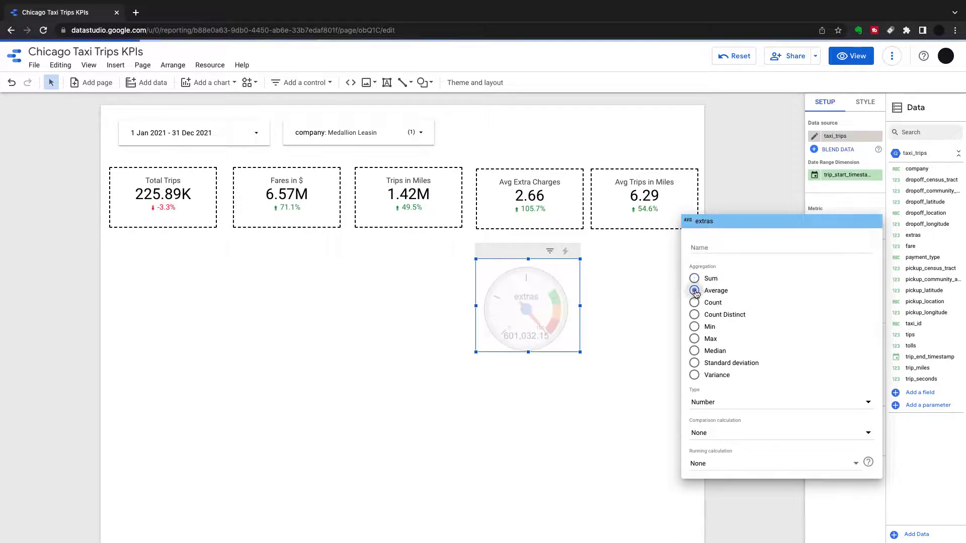
left_click(640, 343)
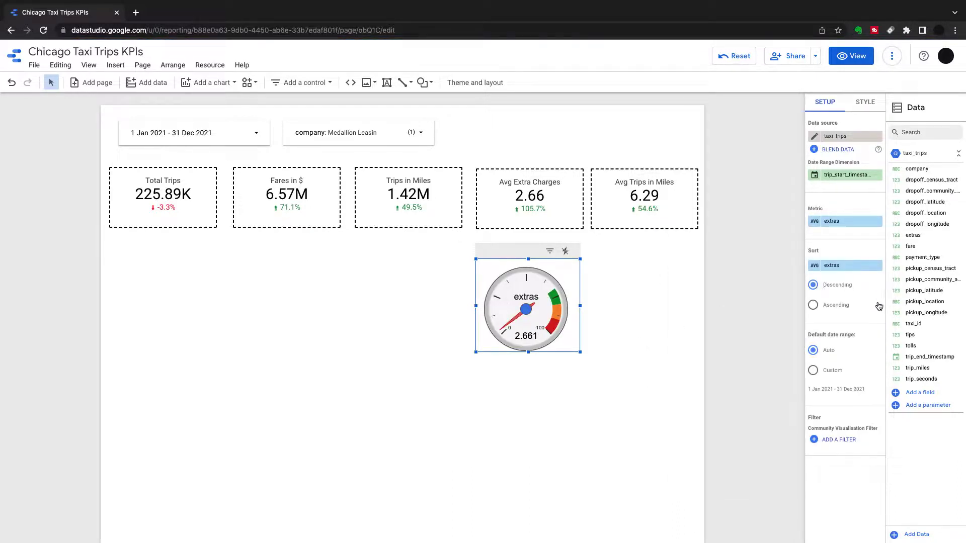
Step: Set the gauge maximum value to 10 and the green range to 3–5
left_click(866, 115)
left_click(822, 168)
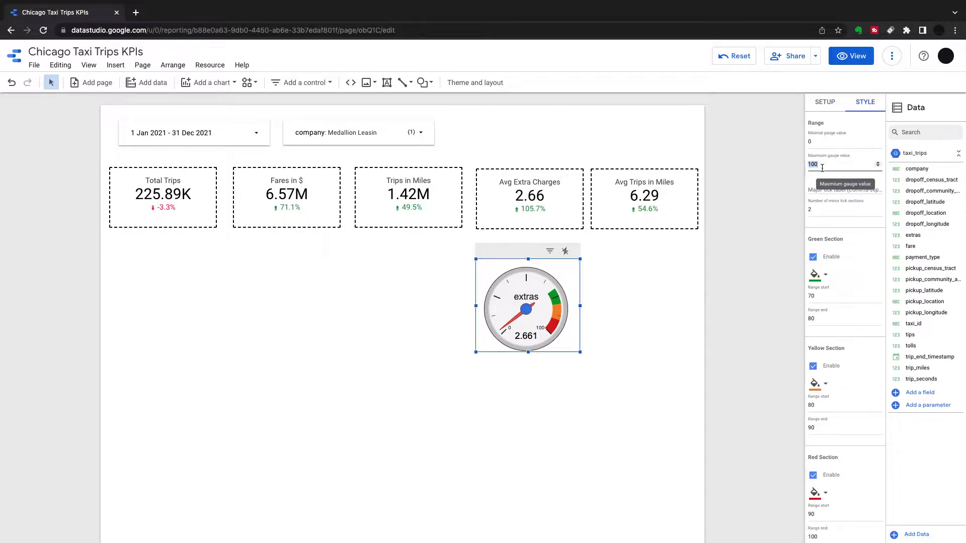
type("10")
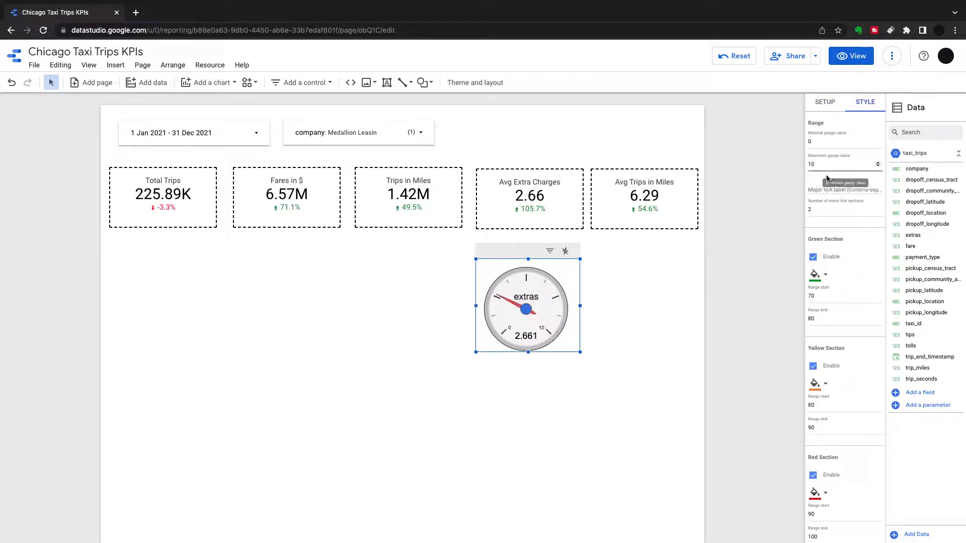
double_click(825, 296)
type("3")
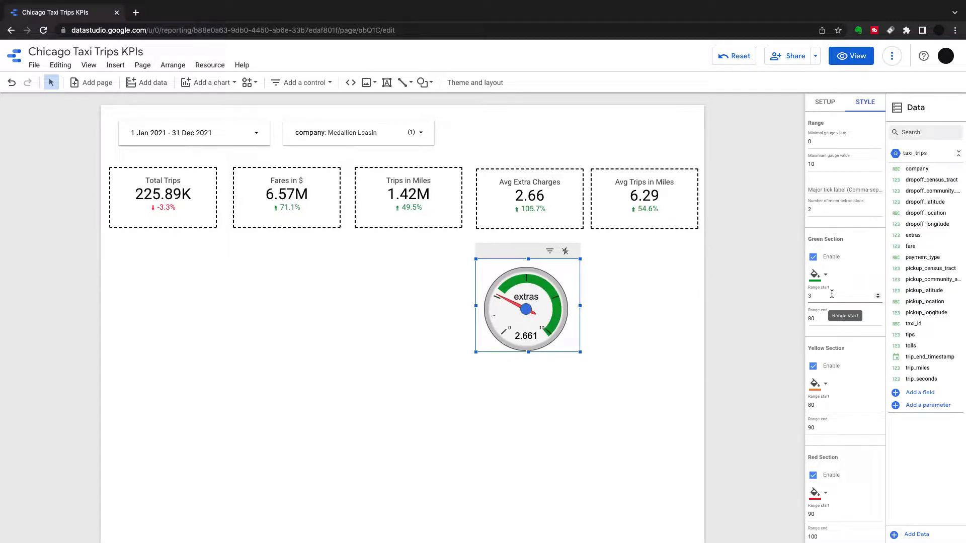
left_click(824, 319)
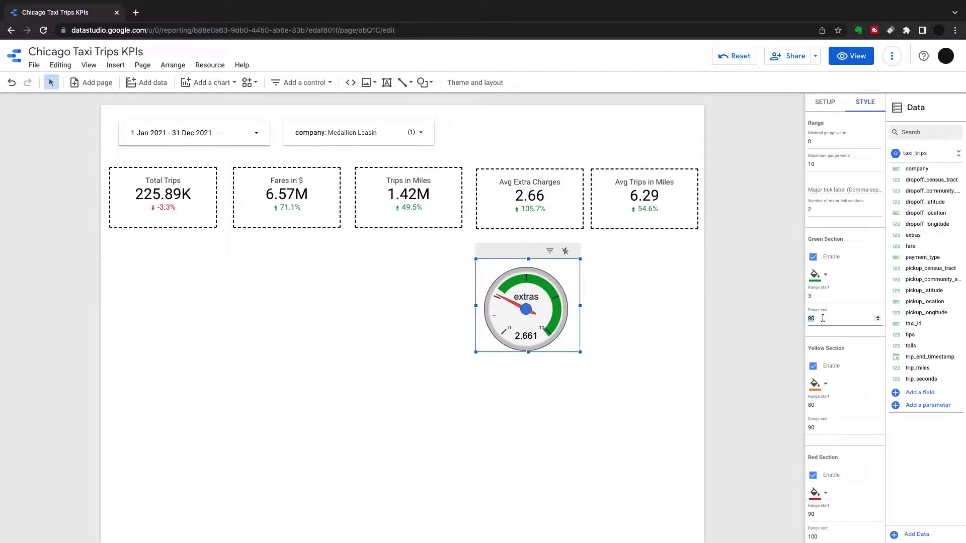
type("5")
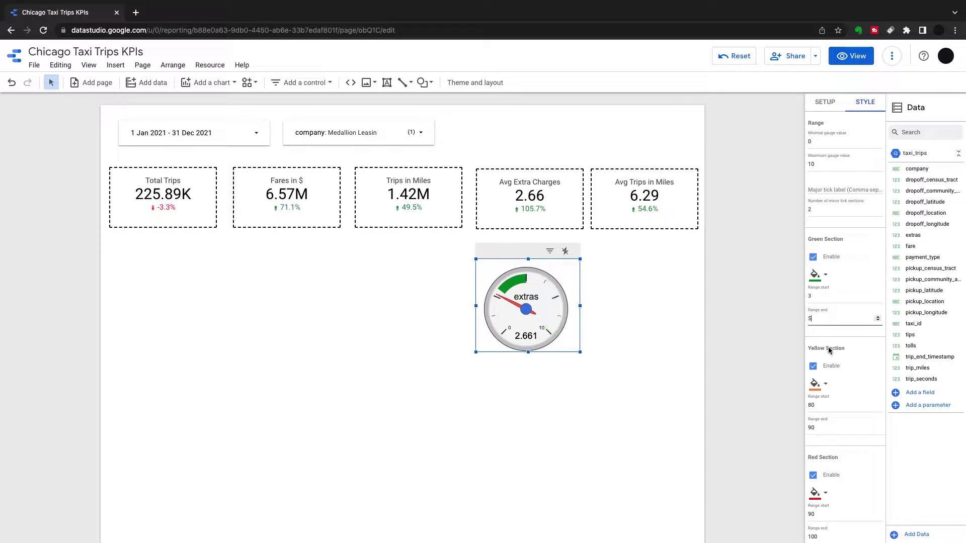
Step: Set the yellow range to 5–7 and the red range to 7–10
double_click(823, 405)
type("5")
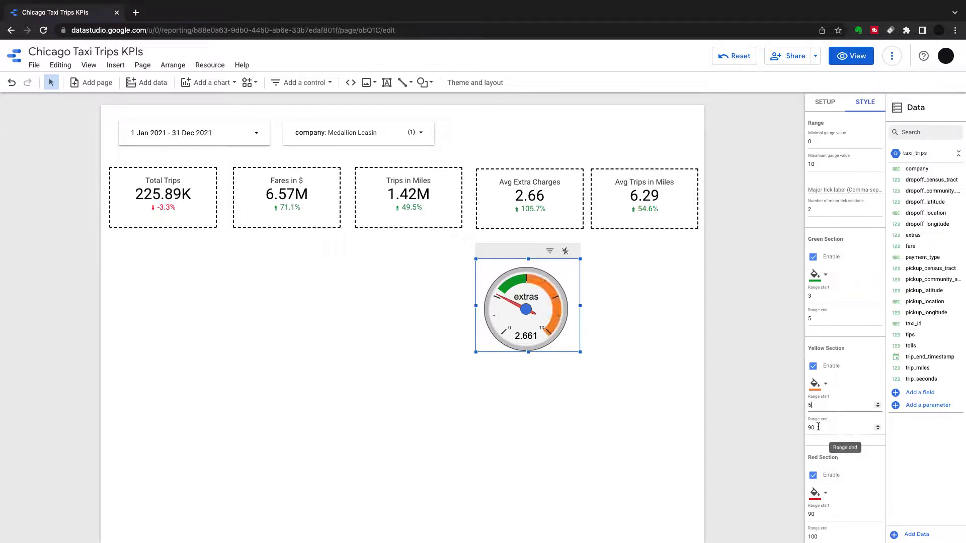
left_click(818, 427)
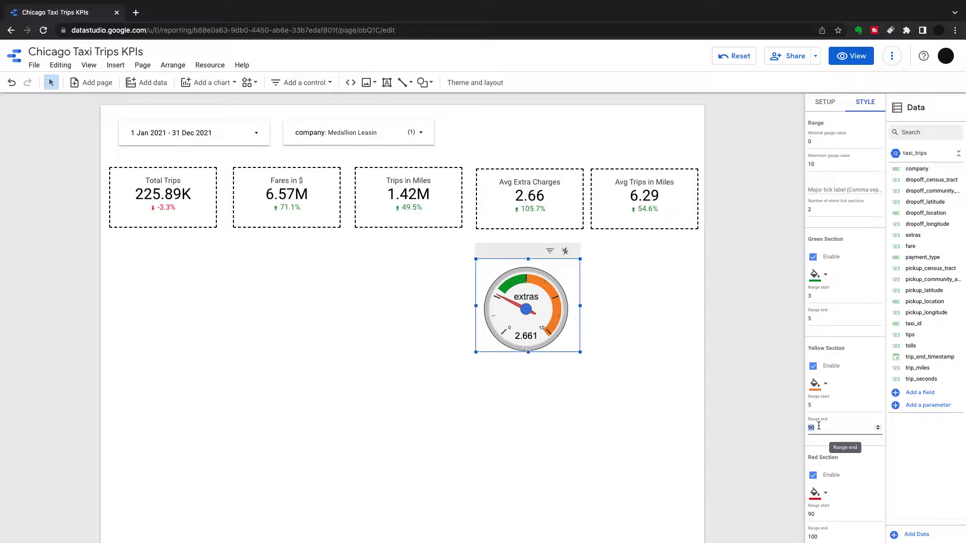
type("7")
scroll(823, 443, "down", 1)
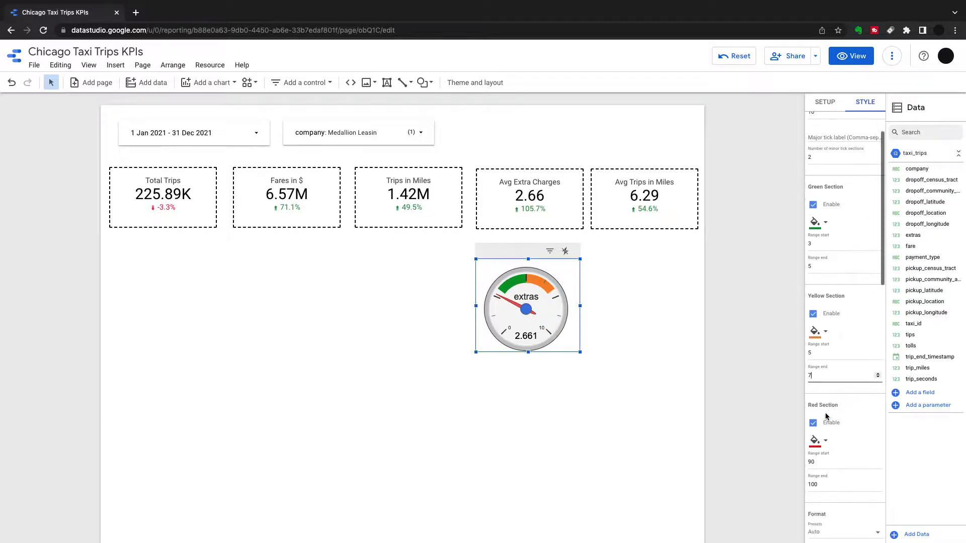
double_click(816, 456)
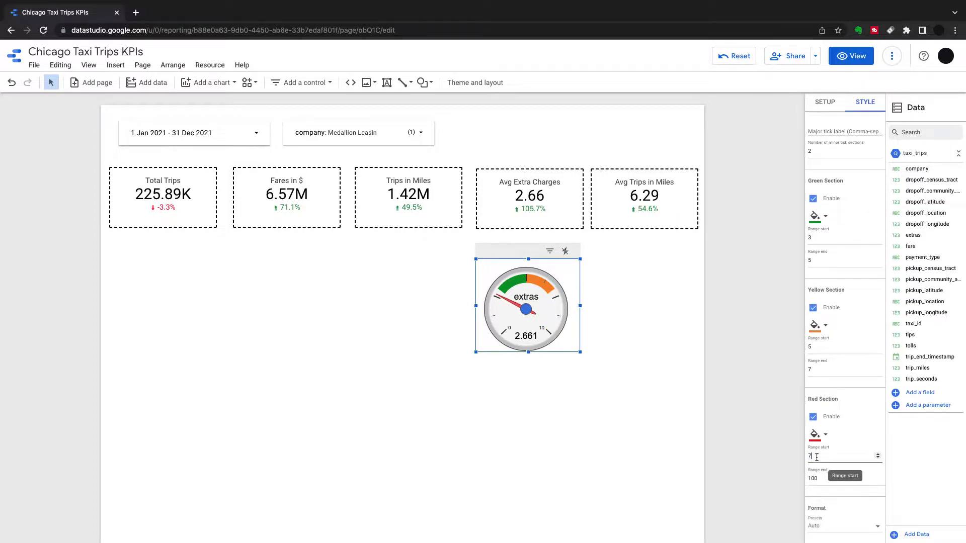
type("7")
left_click(819, 479)
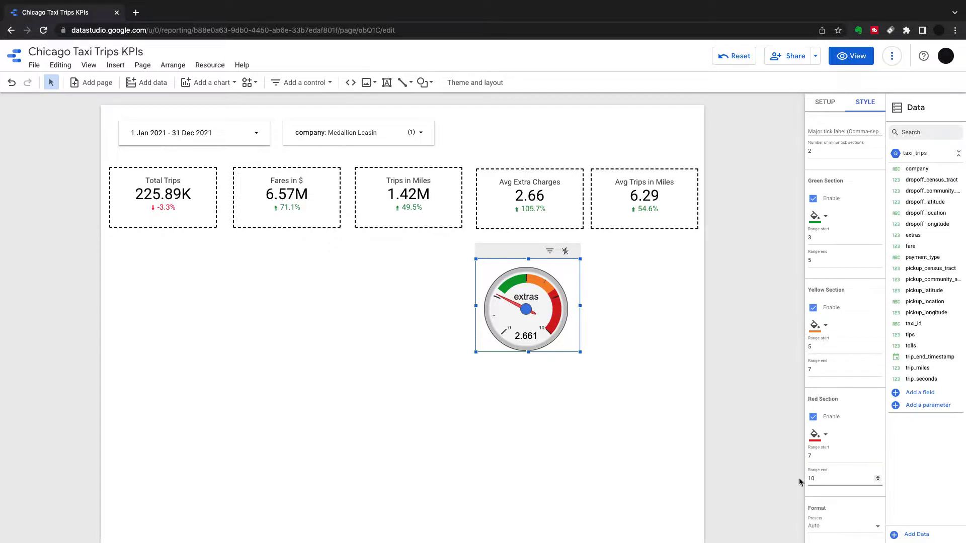
left_click(666, 355)
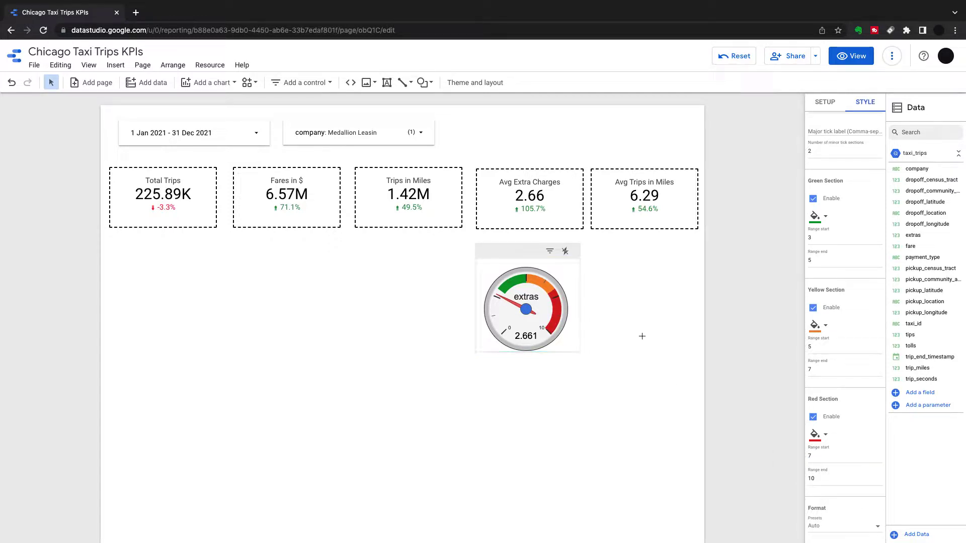
Step: Copy the extras gauge and paste the duplicate to the right of the original
left_click(548, 263)
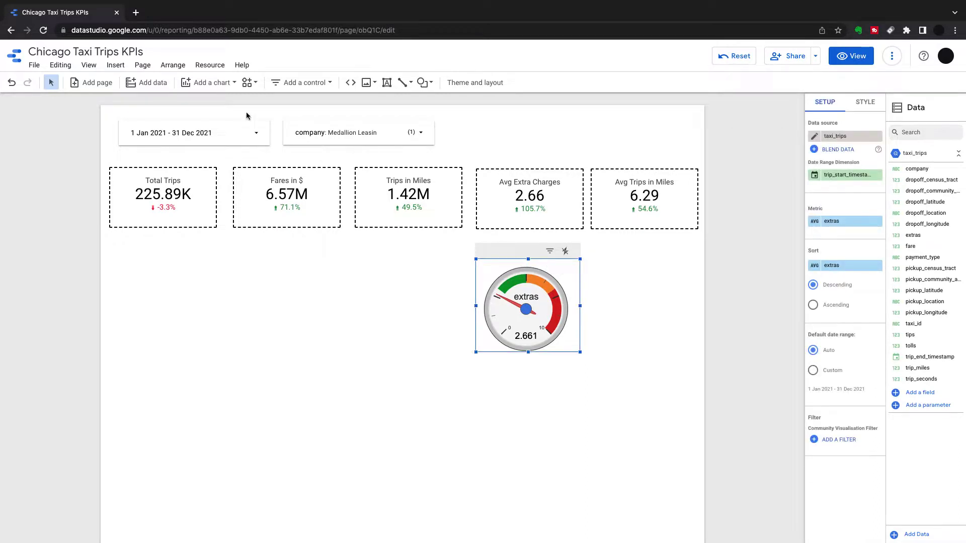
left_click(64, 67)
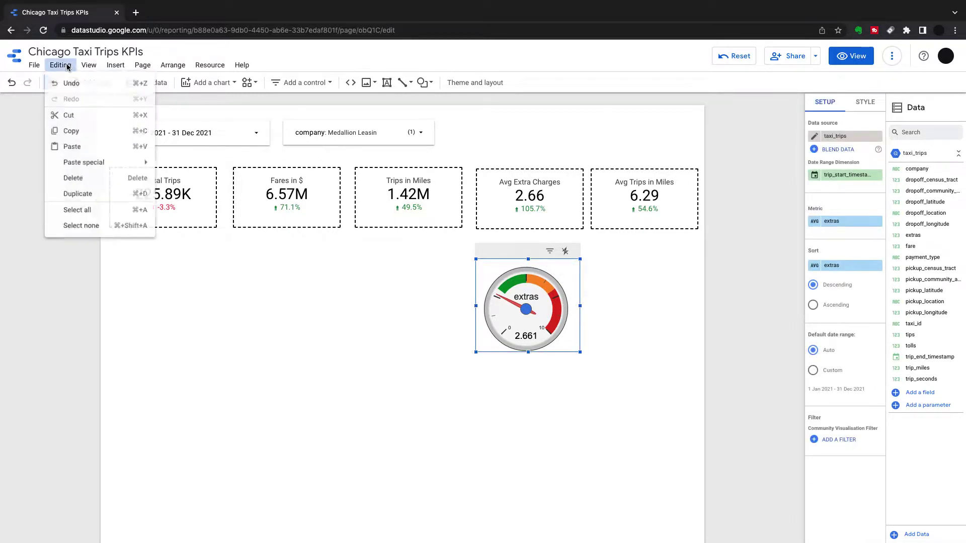
left_click(80, 132)
right_click(597, 283)
mouse_move(614, 300)
left_click(614, 377)
left_click_drag(568, 262, 682, 261)
Step: Make the copied gauge show average trip_miles, labelled Av Miles (6.295)
left_click_drag(917, 368, 847, 227)
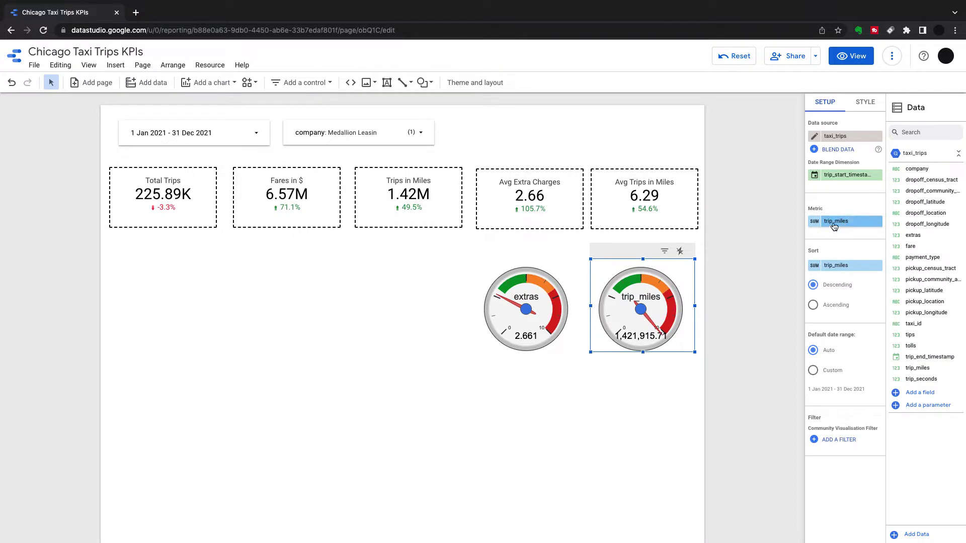
left_click(813, 221)
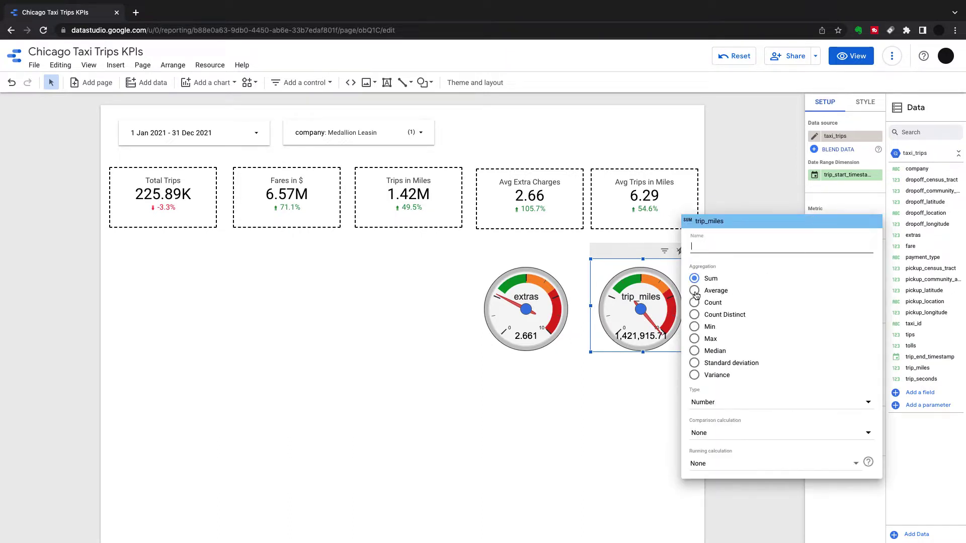
left_click(694, 291)
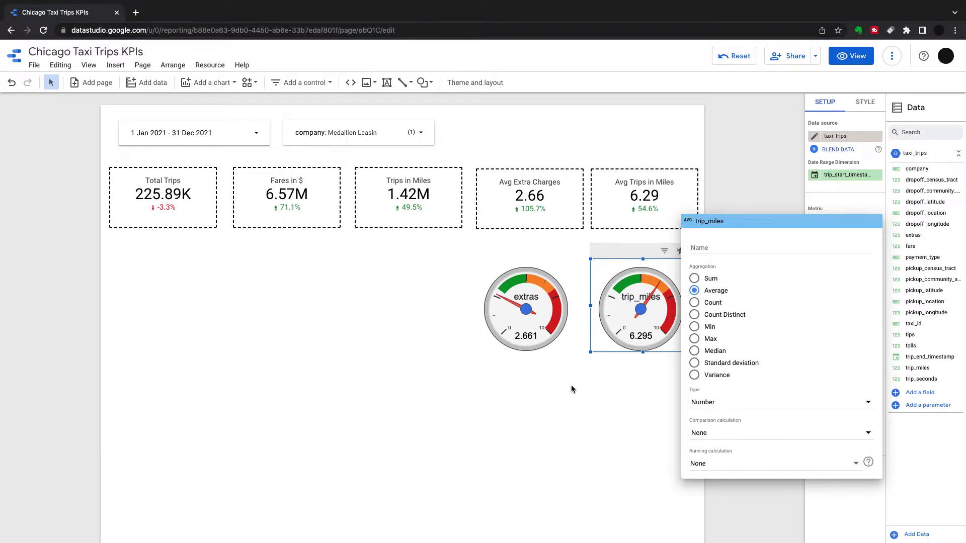
type("Av Miles")
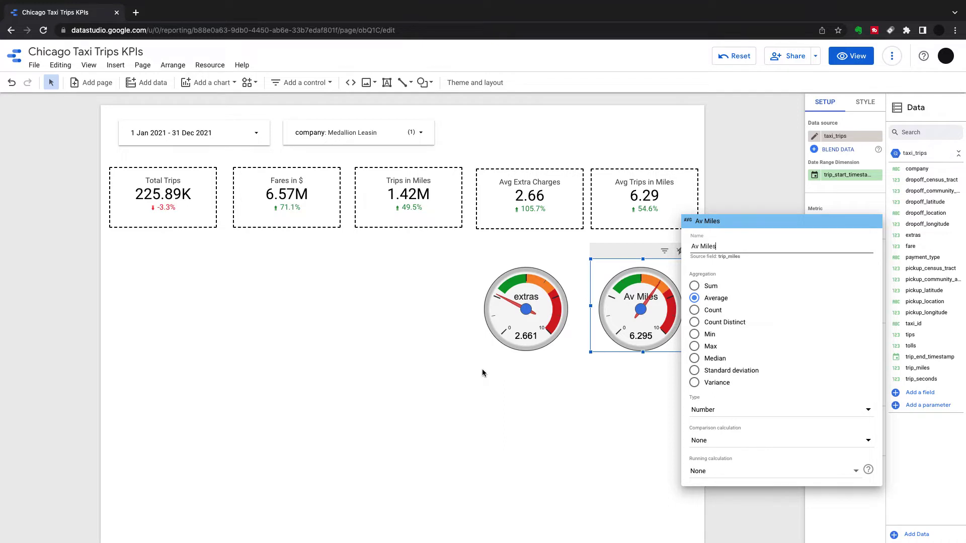
left_click(482, 373)
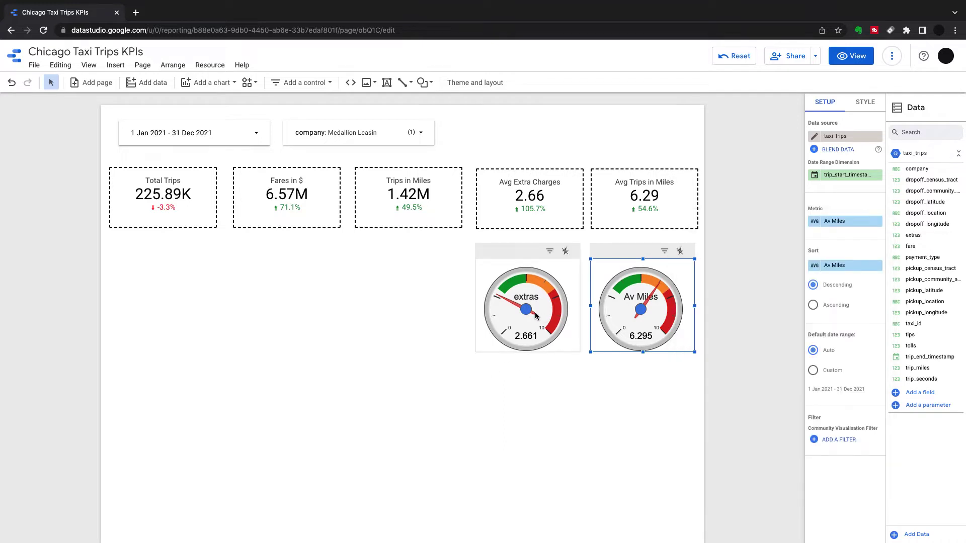
left_click(573, 404)
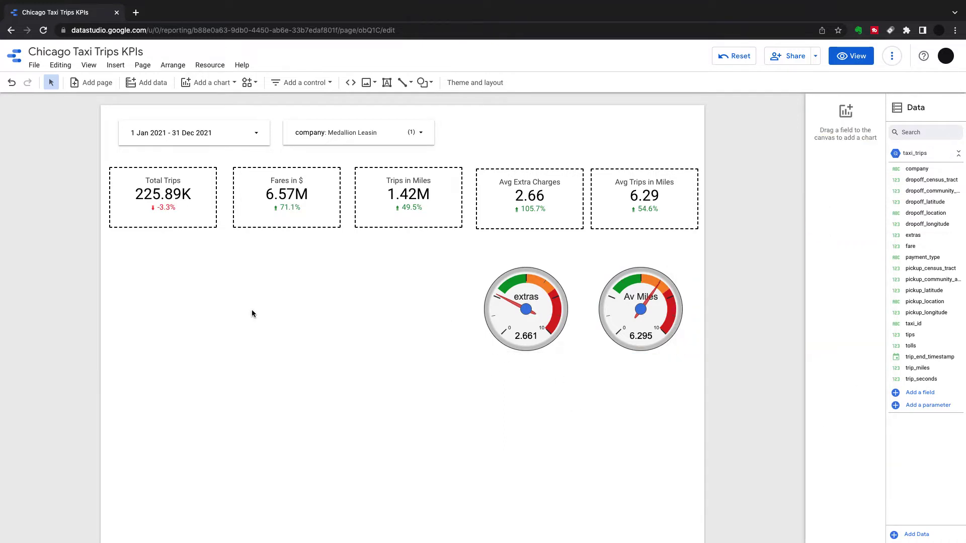